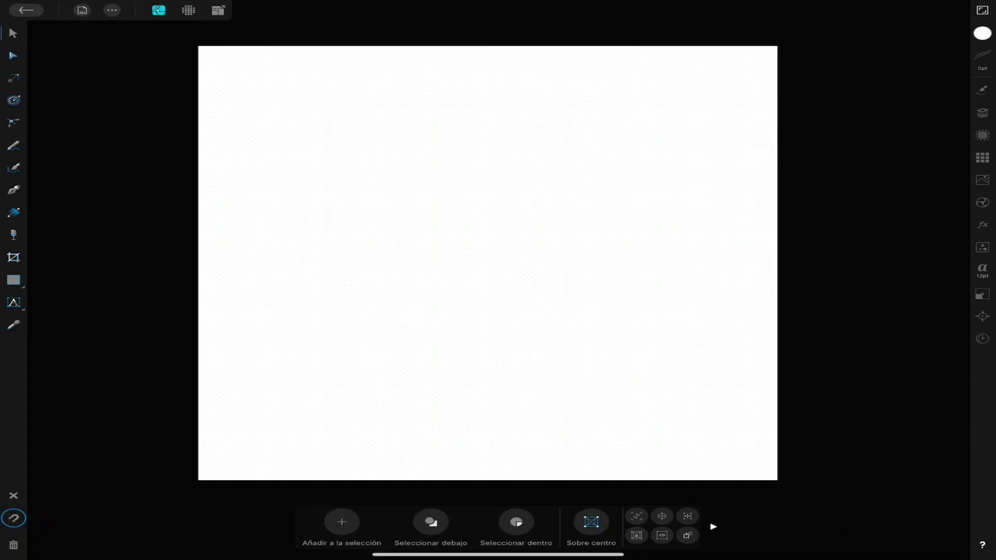
Step: Draw a wide flat ellipse for the brim with a 4.6 pt outline, shifted slightly down
{"action": "left_click", "coordinate": [14, 280]}
{"action": "left_click", "coordinate": [88, 129]}
{"action": "mouse_move", "coordinate": [328, 226]}
{"action": "left_mouse_down"}
{"action": "mouse_move", "coordinate": [680, 296]}
{"action": "mouse_move", "coordinate": [692, 282]}
{"action": "left_mouse_up"}
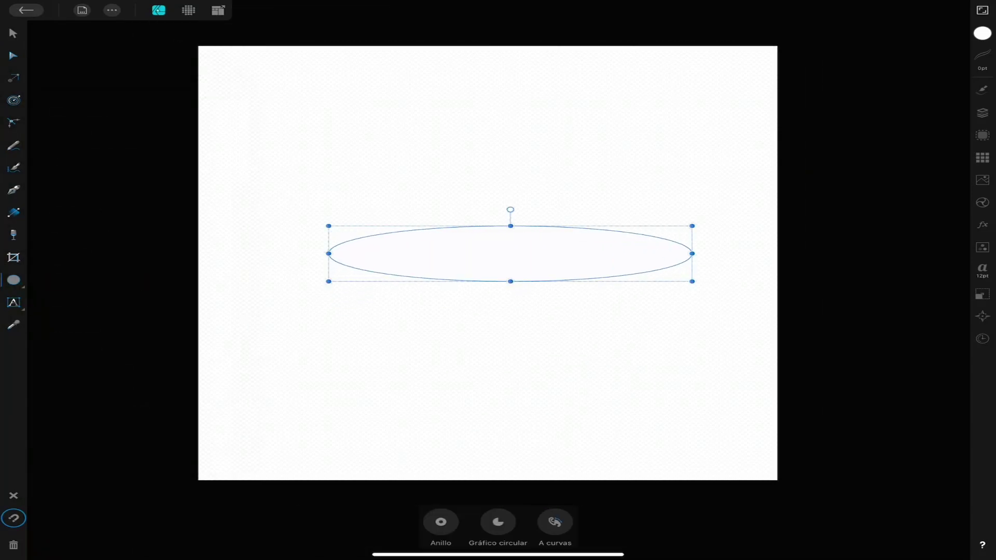
{"action": "left_click", "coordinate": [982, 57]}
{"action": "left_click_drag", "start_coordinate": [834, 79], "coordinate": [840, 78]}
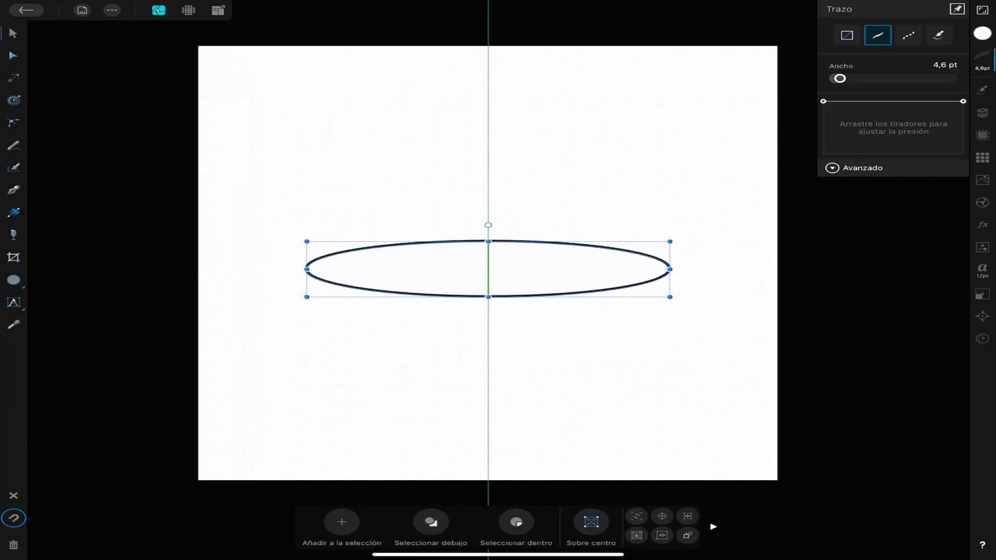
{"action": "left_click_drag", "start_coordinate": [511, 253], "coordinate": [488, 276]}
{"action": "left_click", "coordinate": [982, 113]}
Step: Draw a rectangle for the crown sitting on top of the ellipse
{"action": "left_click", "coordinate": [14, 280]}
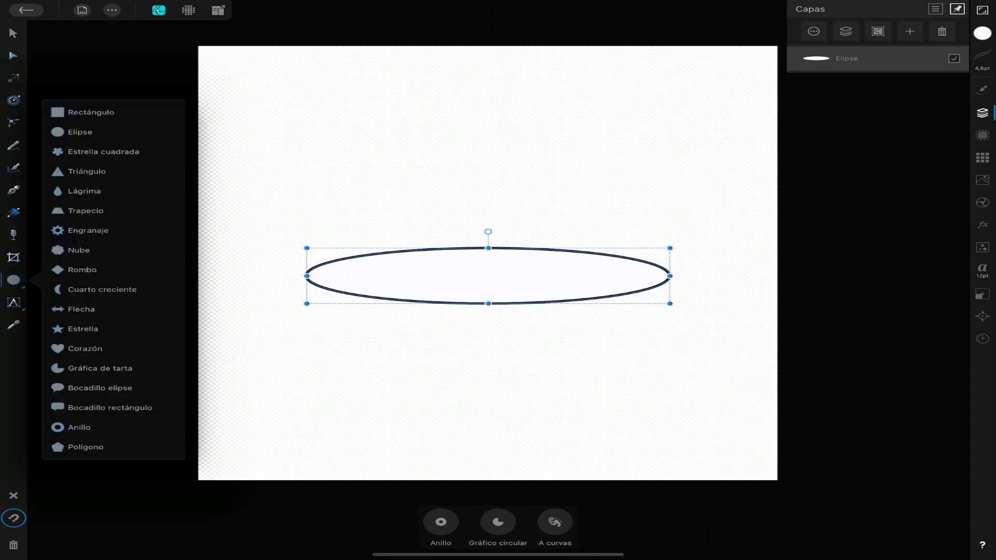
{"action": "left_click", "coordinate": [90, 112]}
{"action": "mouse_move", "coordinate": [415, 191]}
{"action": "left_mouse_down"}
{"action": "mouse_move", "coordinate": [466, 247]}
{"action": "mouse_move", "coordinate": [582, 263]}
{"action": "left_mouse_up"}
Step: Centre the rectangle over the brim, give it rounded corners and convert it to curves
{"action": "left_click", "coordinate": [14, 33]}
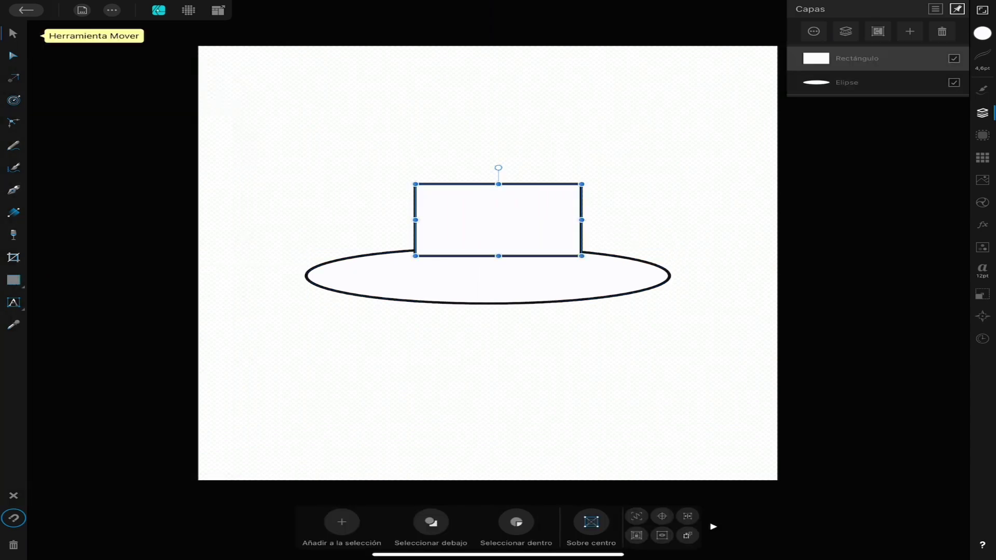
{"action": "left_click_drag", "start_coordinate": [499, 228], "coordinate": [488, 227]}
{"action": "left_click_drag", "start_coordinate": [487, 290], "coordinate": [488, 286]}
{"action": "left_click", "coordinate": [489, 227]}
{"action": "left_click", "coordinate": [14, 280]}
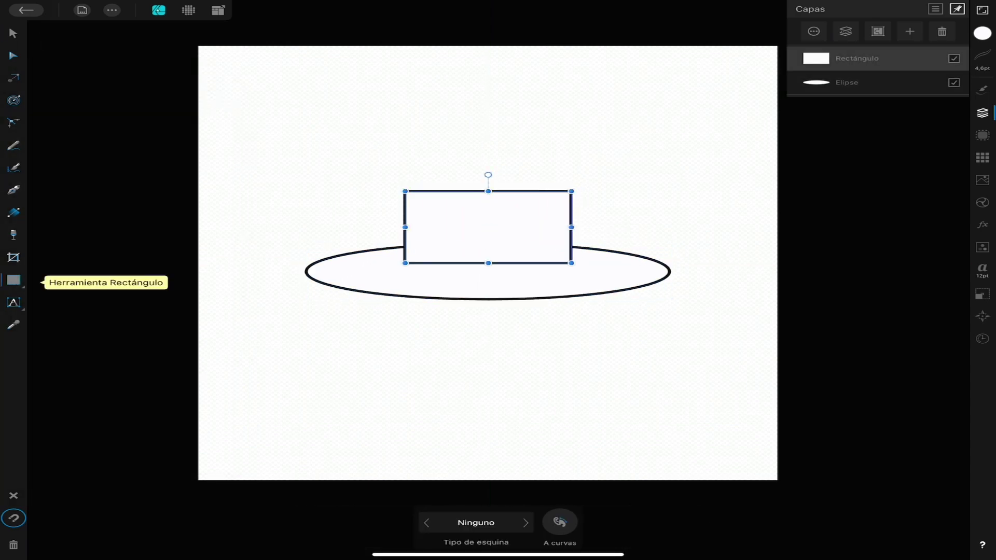
{"action": "left_click", "coordinate": [525, 522]}
{"action": "left_click", "coordinate": [560, 522]}
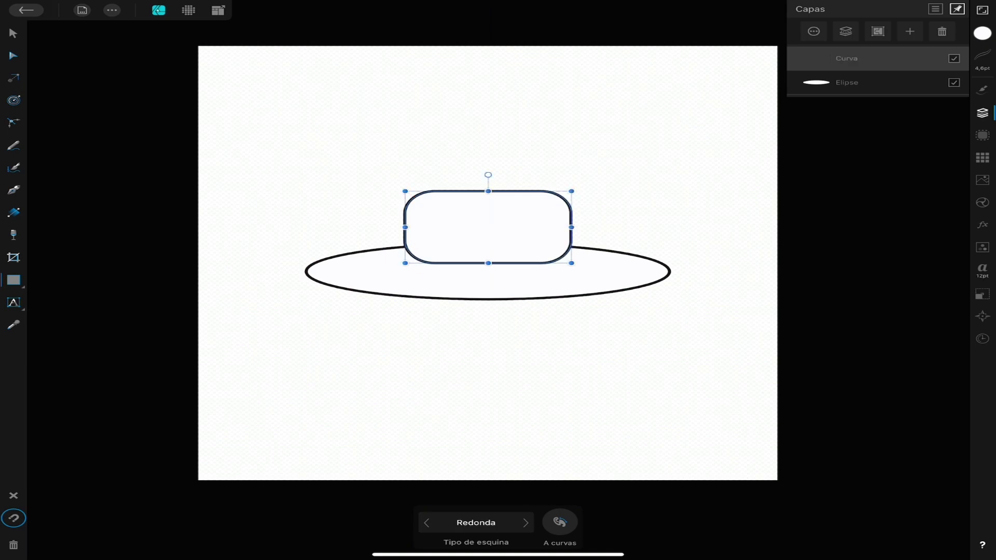
Step: Delete the upper side nodes and pull the top crown nodes down and inward
{"action": "left_click", "coordinate": [14, 55]}
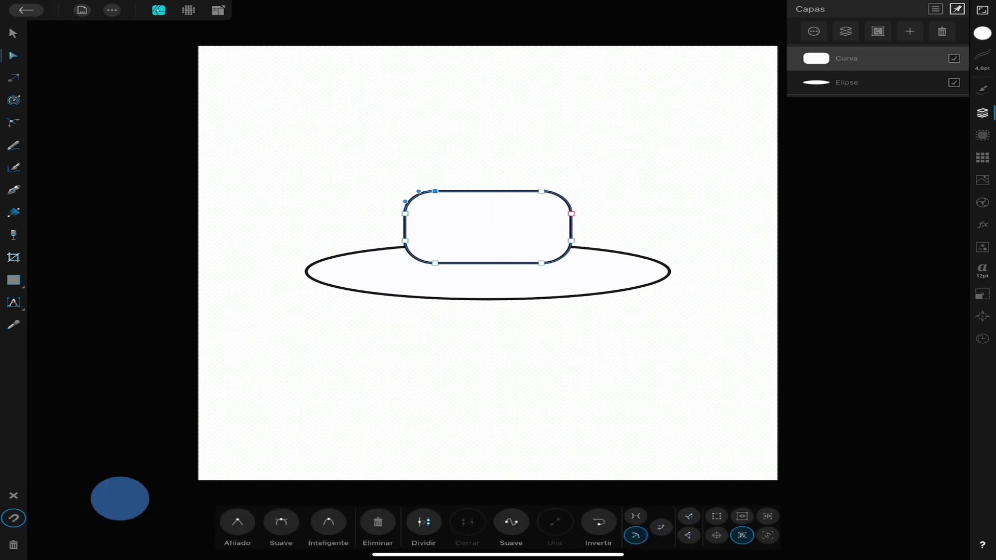
{"action": "left_click_drag", "start_coordinate": [514, 192], "coordinate": [514, 194]}
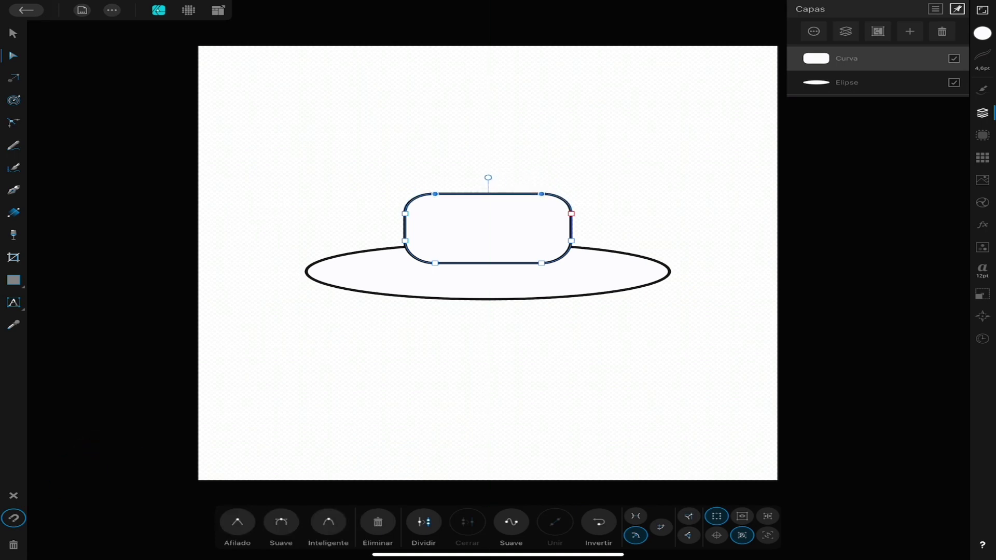
{"action": "left_click", "coordinate": [405, 213]}
{"action": "left_click", "coordinate": [377, 523]}
{"action": "left_click", "coordinate": [571, 214]}
{"action": "left_click", "coordinate": [378, 523]}
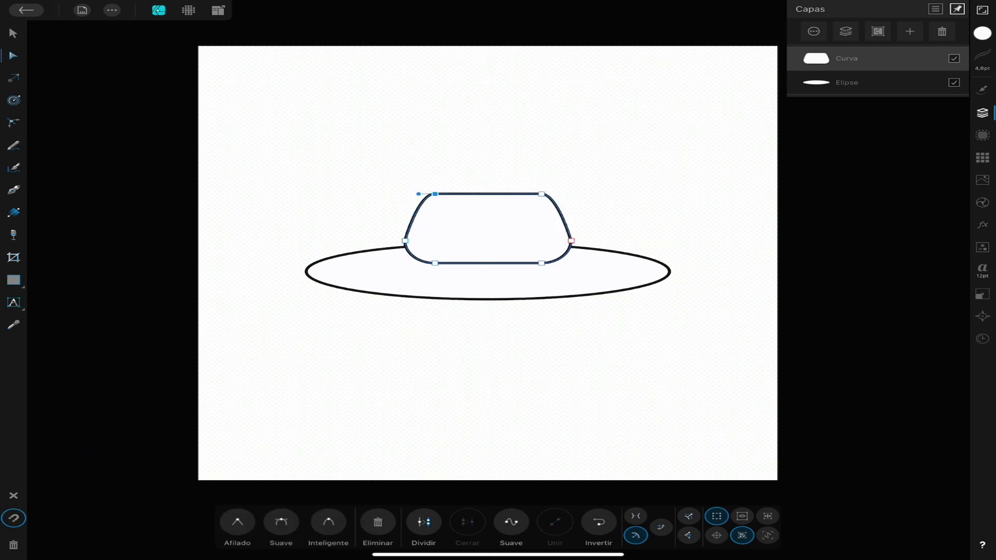
{"action": "left_click_drag", "start_coordinate": [435, 194], "coordinate": [446, 206]}
{"action": "left_click_drag", "start_coordinate": [541, 194], "coordinate": [533, 207]}
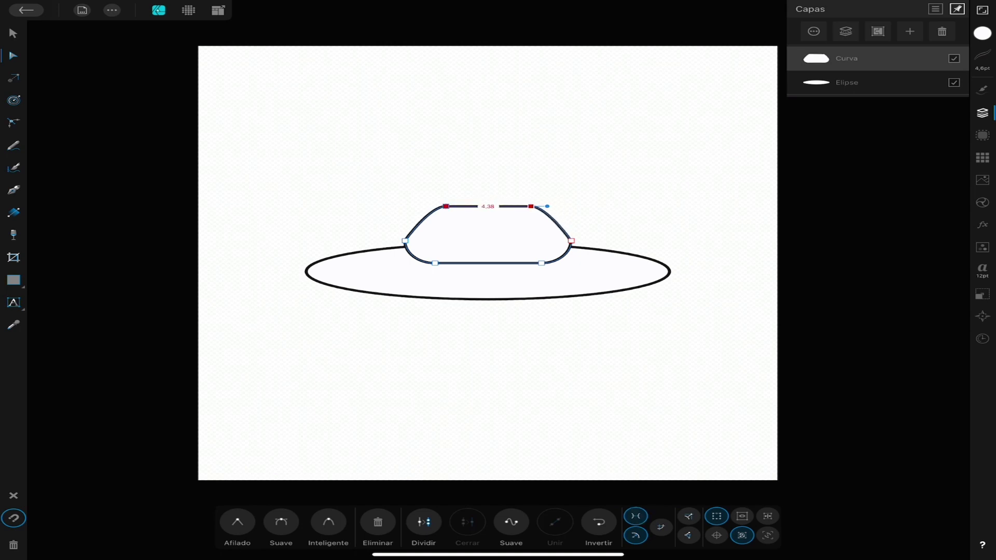
Step: Lower the top and side nodes, smooth the top with Smart nodes, and seat the base on the brim
{"action": "left_click_drag", "start_coordinate": [431, 194], "coordinate": [561, 213]}
{"action": "left_click_drag", "start_coordinate": [446, 206], "coordinate": [446, 211]}
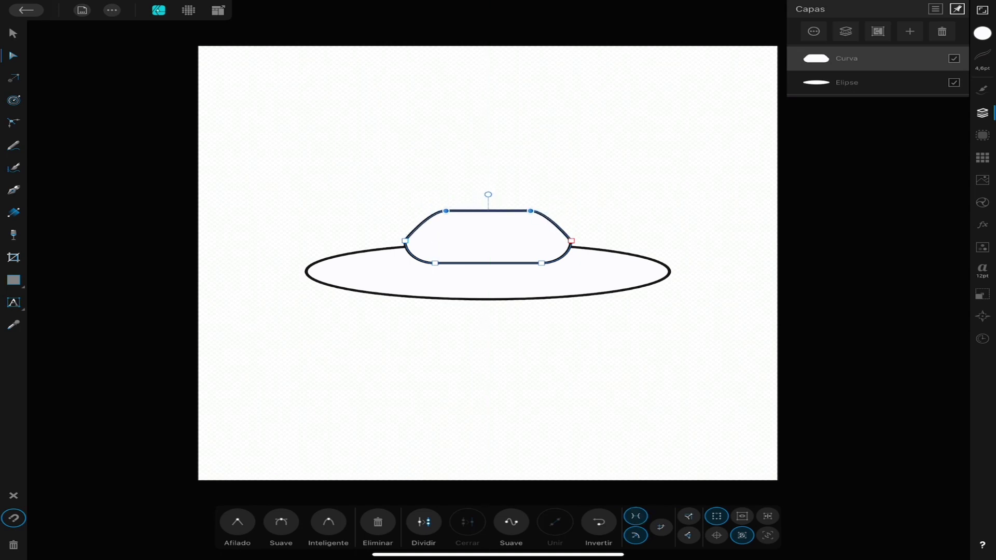
{"action": "left_click", "coordinate": [405, 241]}
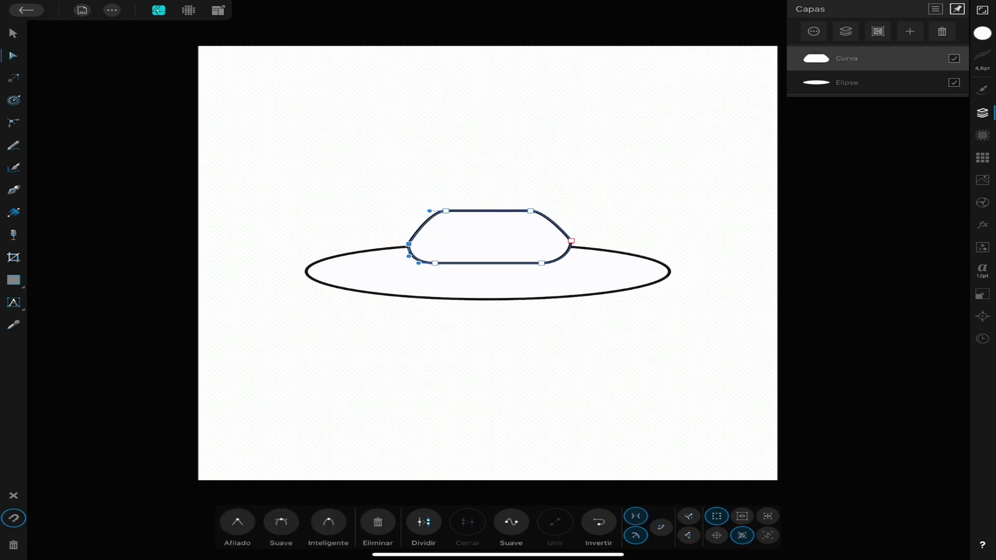
{"action": "left_click_drag", "start_coordinate": [571, 241], "coordinate": [571, 244]}
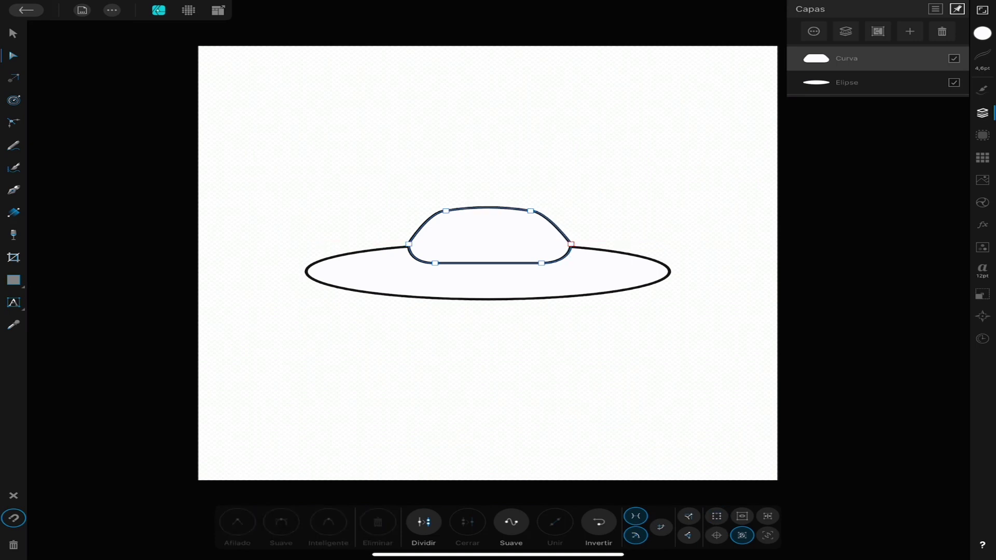
{"action": "left_click", "coordinate": [488, 202]}
{"action": "left_click", "coordinate": [328, 522]}
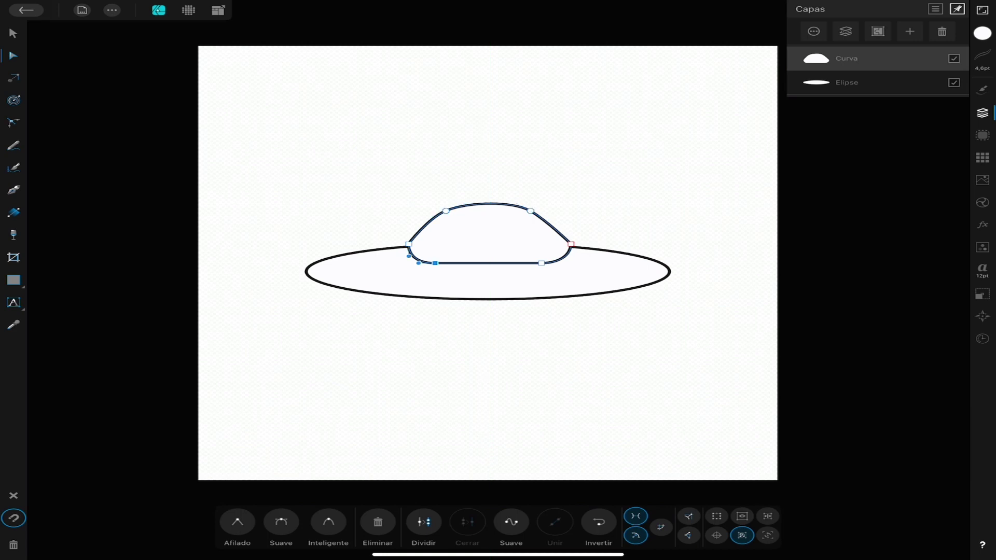
{"action": "left_click", "coordinate": [716, 516]}
{"action": "left_click_drag", "start_coordinate": [490, 258], "coordinate": [489, 263]}
{"action": "left_click", "coordinate": [13, 33]}
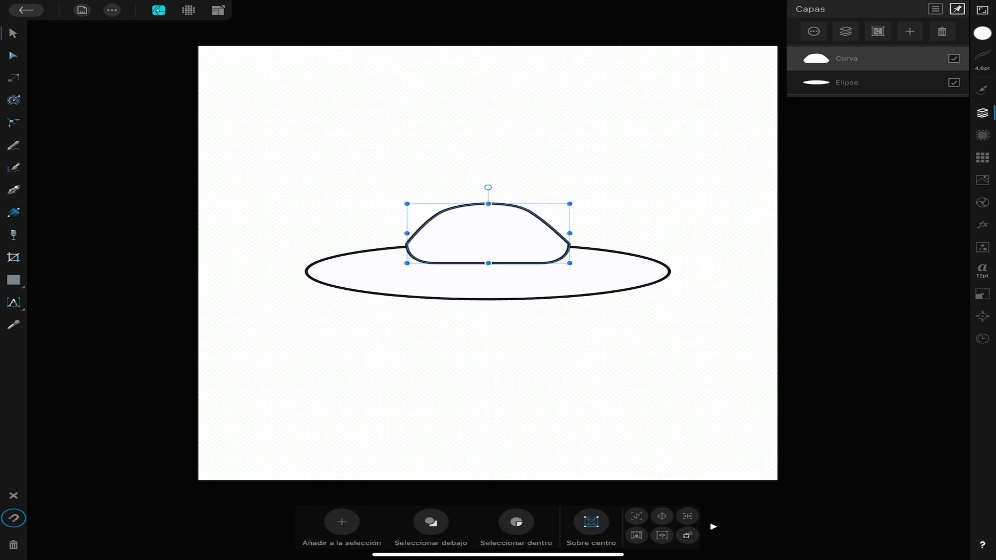
Step: Raise the brim ellipse slightly
{"action": "key", "text": "Escape"}
{"action": "left_click_drag", "start_coordinate": [487, 282], "coordinate": [487, 279]}
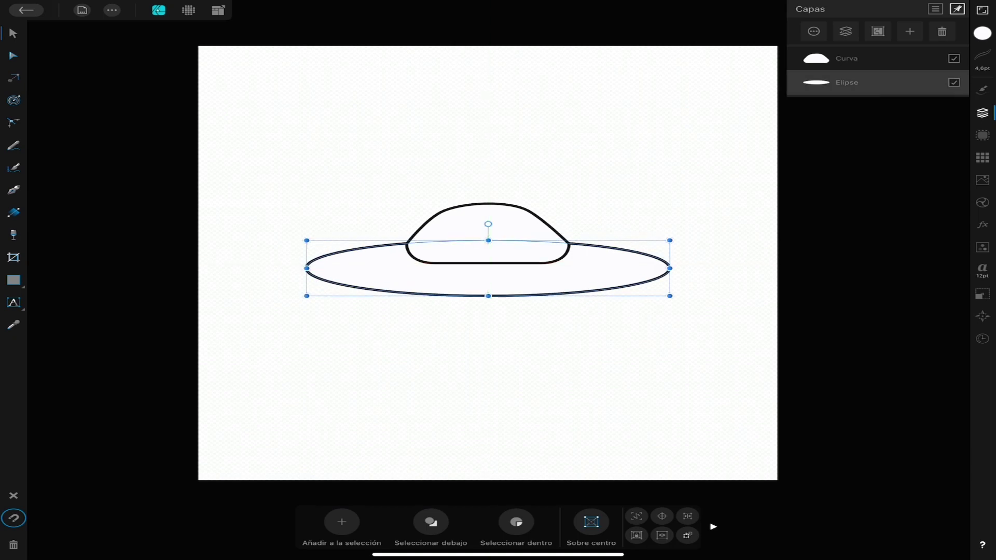
{"action": "key", "text": "Escape"}
Step: Nudge the crown's two top nodes slightly down and right to even out the dome
{"action": "left_click", "coordinate": [487, 233]}
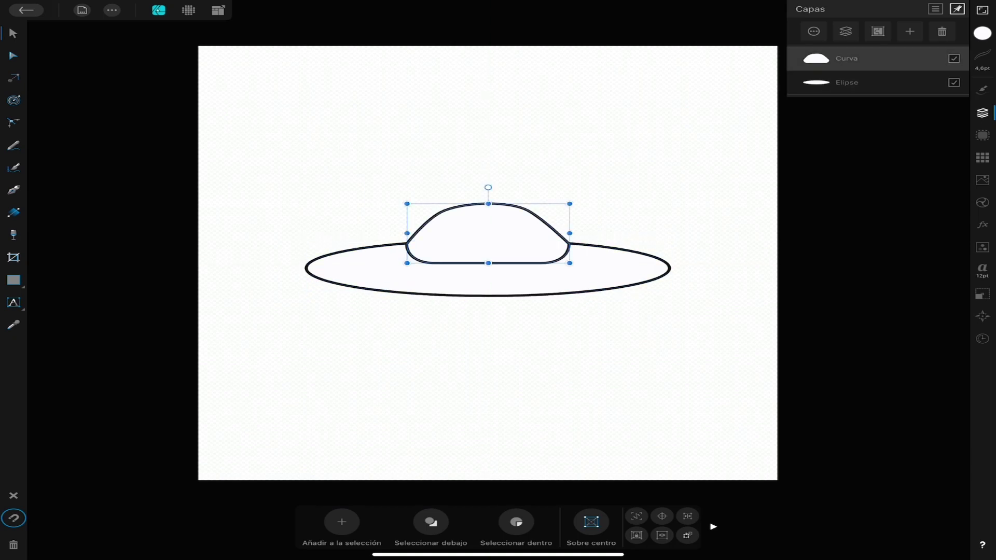
{"action": "left_click", "coordinate": [13, 55]}
{"action": "left_click", "coordinate": [488, 203]}
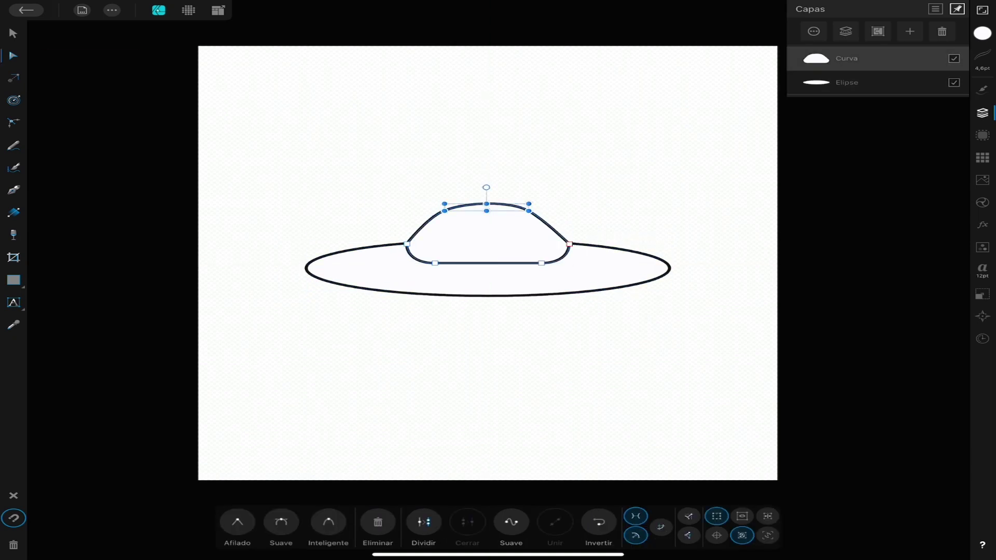
{"action": "left_click_drag", "start_coordinate": [486, 204], "coordinate": [488, 207]}
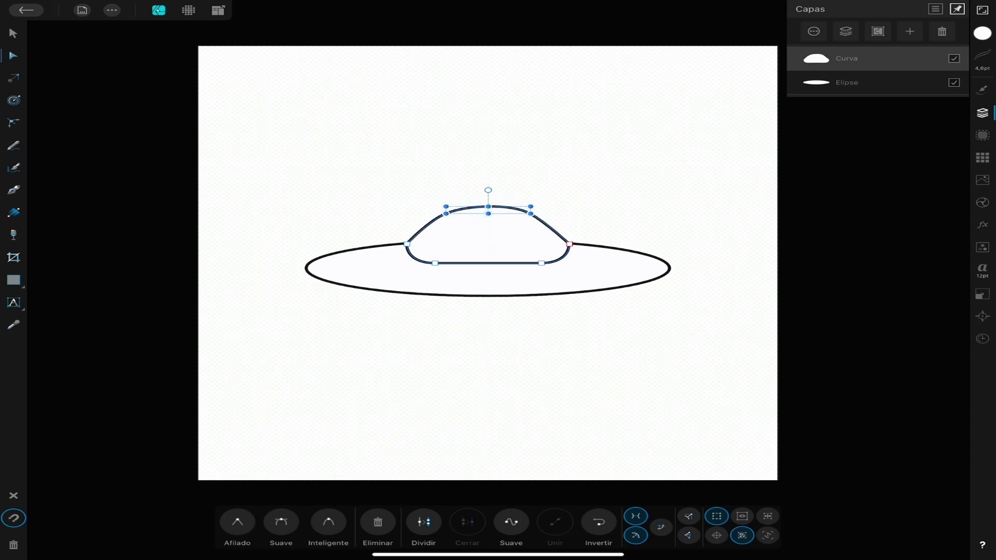
{"action": "key", "text": "Escape"}
{"action": "left_click", "coordinate": [487, 207]}
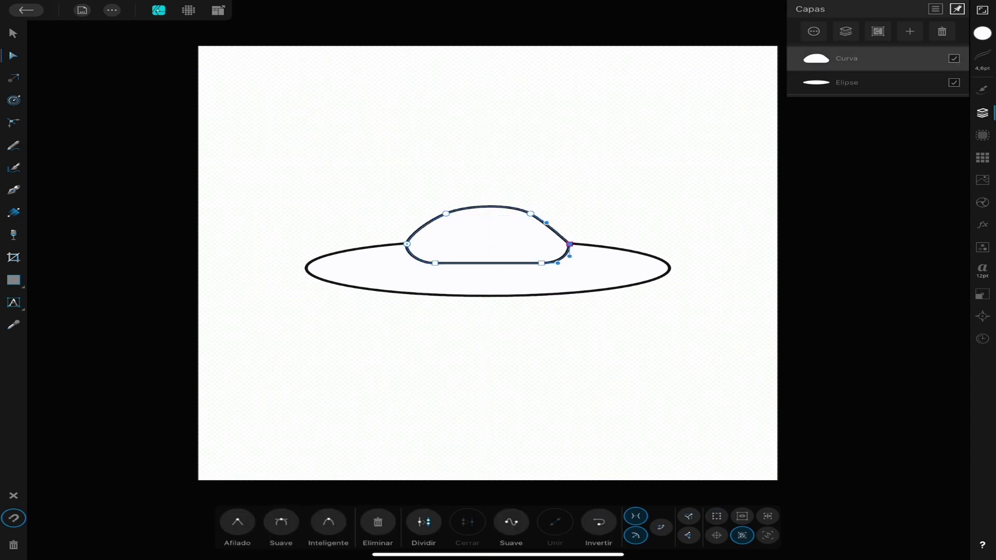
{"action": "key", "text": "Escape"}
{"action": "left_click", "coordinate": [488, 207]}
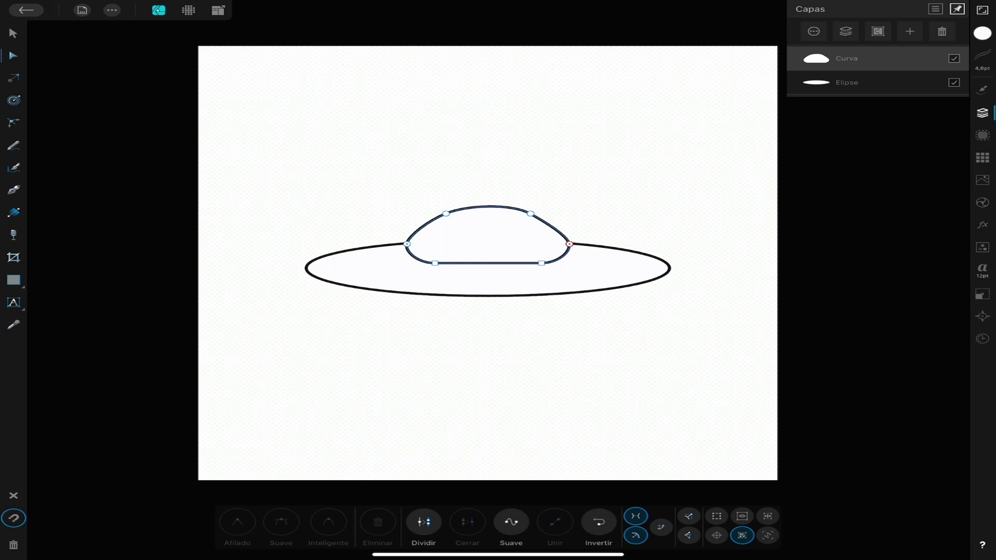
{"action": "left_click", "coordinate": [569, 244]}
{"action": "key", "text": "Escape"}
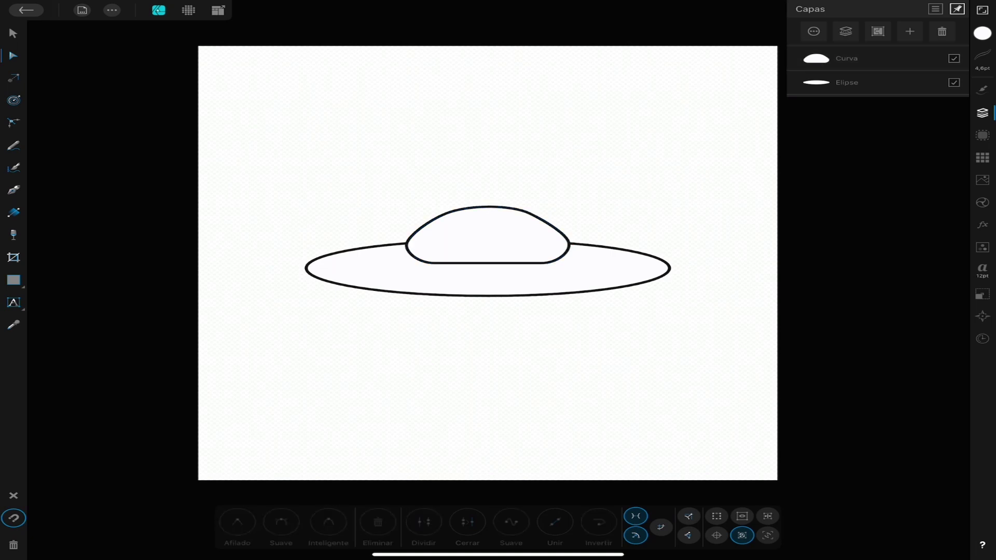
Step: Draw a new ellipse, centre it on the brim, clip it inside the brim Ellipse layer and resize it
{"action": "left_click", "coordinate": [14, 280]}
{"action": "left_click", "coordinate": [77, 126]}
{"action": "left_click_drag", "start_coordinate": [286, 220], "coordinate": [638, 283]}
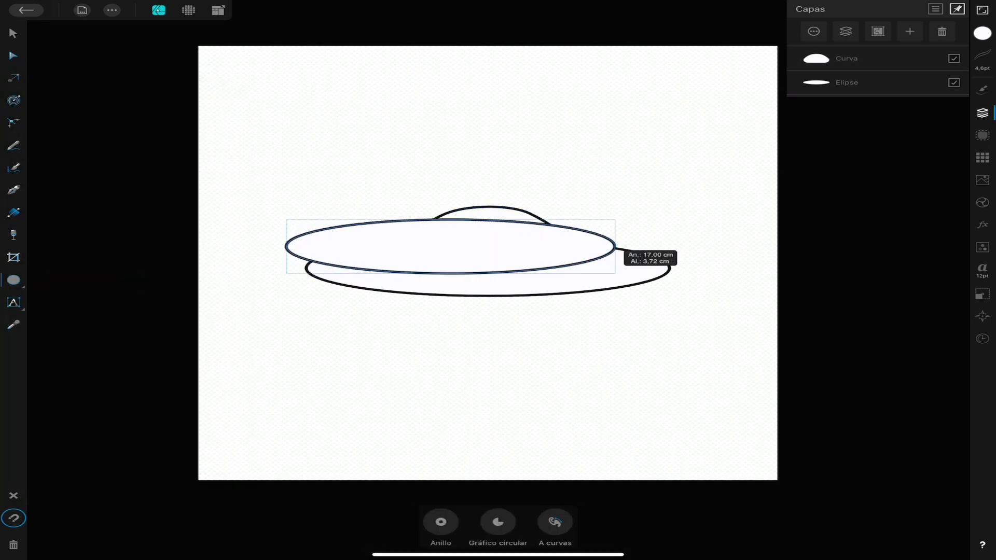
{"action": "left_click", "coordinate": [13, 33]}
{"action": "left_click_drag", "start_coordinate": [462, 252], "coordinate": [488, 257]}
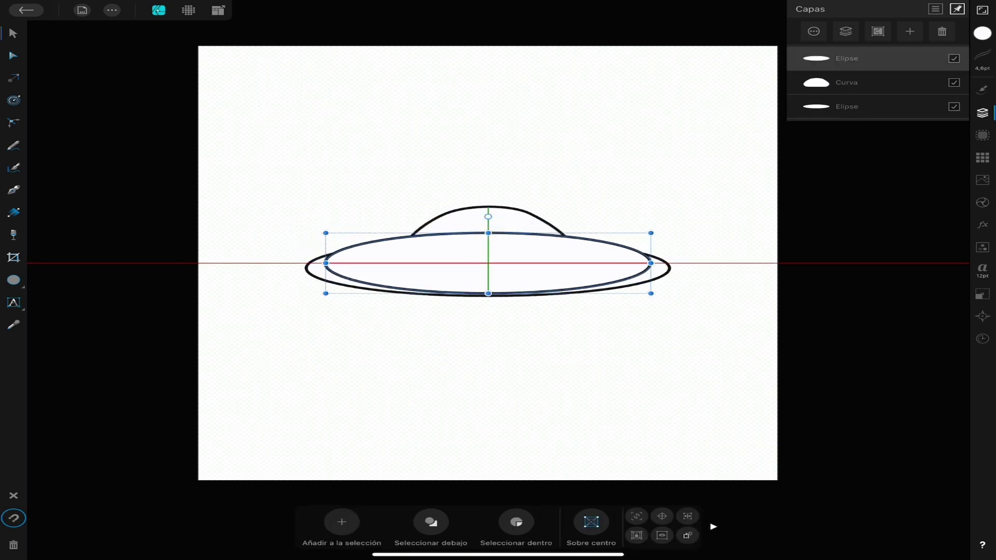
{"action": "left_click_drag", "start_coordinate": [846, 58], "coordinate": [851, 107]}
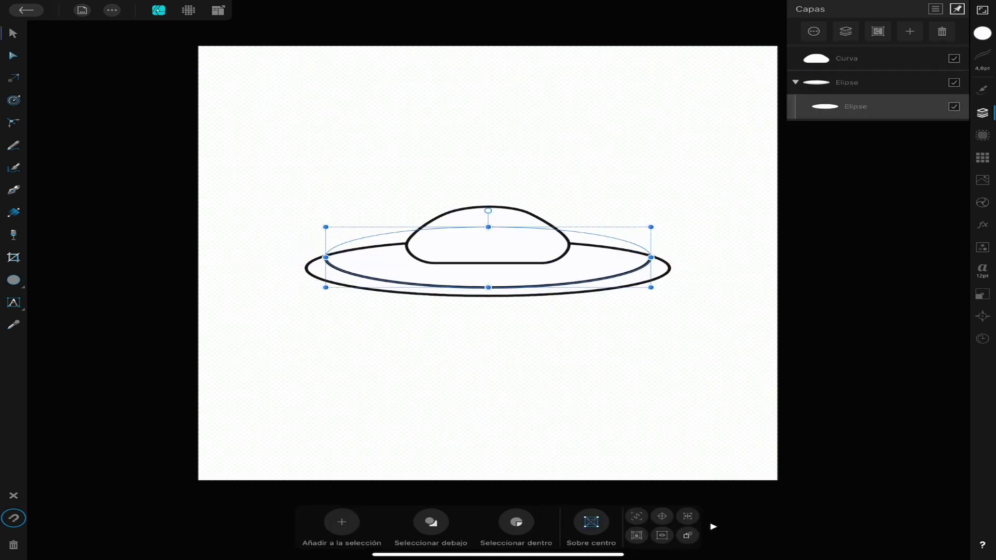
{"action": "left_click_drag", "start_coordinate": [650, 226], "coordinate": [659, 240]}
{"action": "left_click_drag", "start_coordinate": [326, 240], "coordinate": [318, 240]}
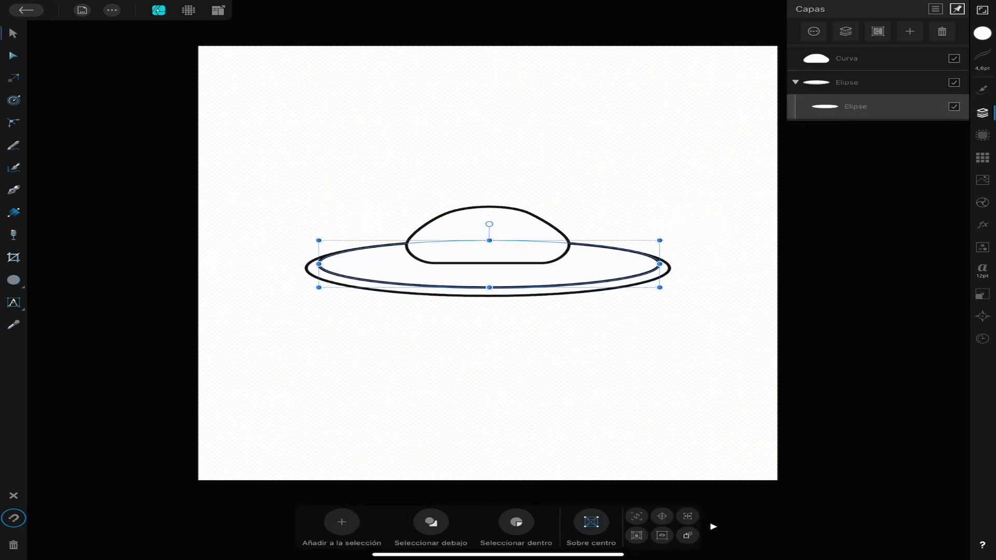
{"action": "key", "text": "Escape"}
{"action": "left_click", "coordinate": [14, 145]}
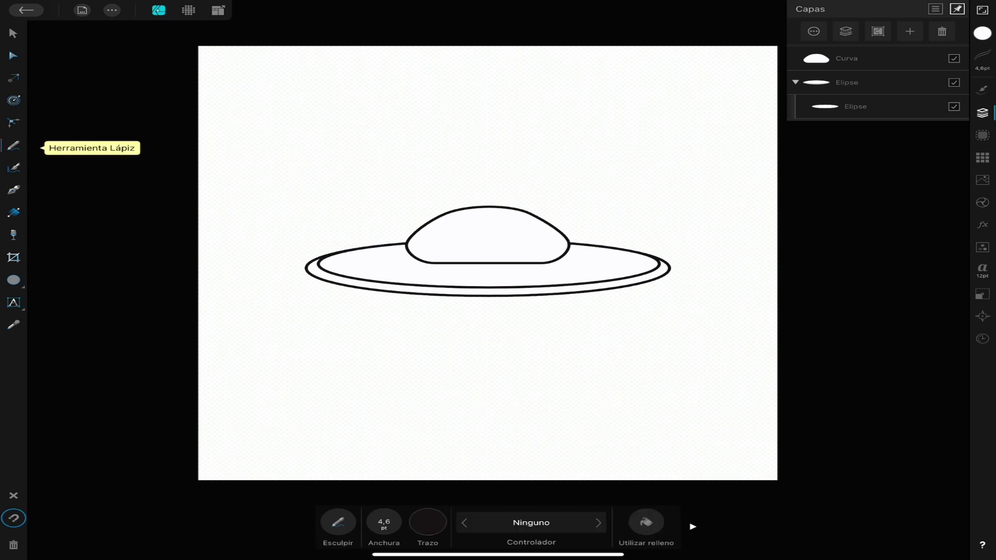
Step: Pencil a curved shading line across the crown top and nudge it slightly upward
{"action": "left_click_drag", "start_coordinate": [453, 220], "coordinate": [524, 220]}
{"action": "left_click", "coordinate": [13, 33]}
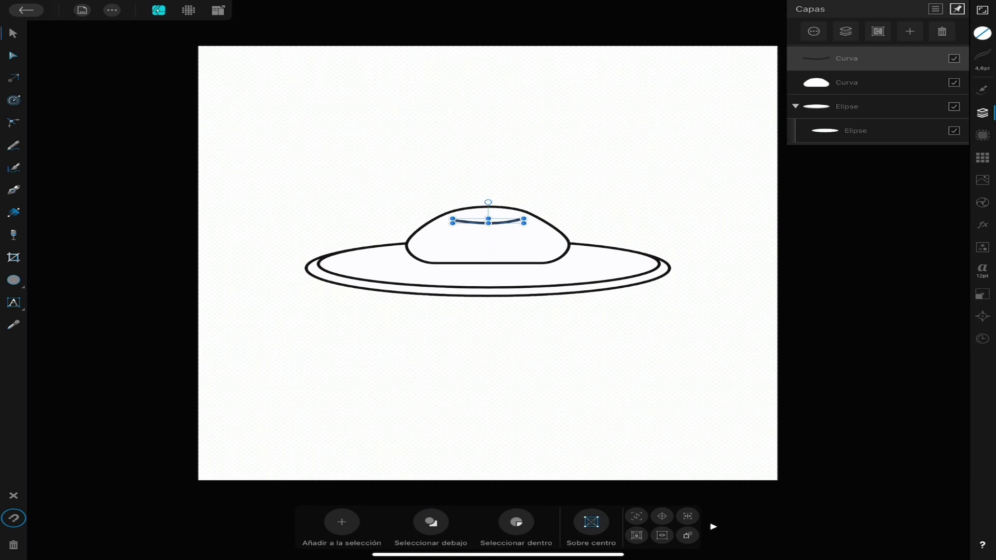
{"action": "left_click", "coordinate": [981, 55]}
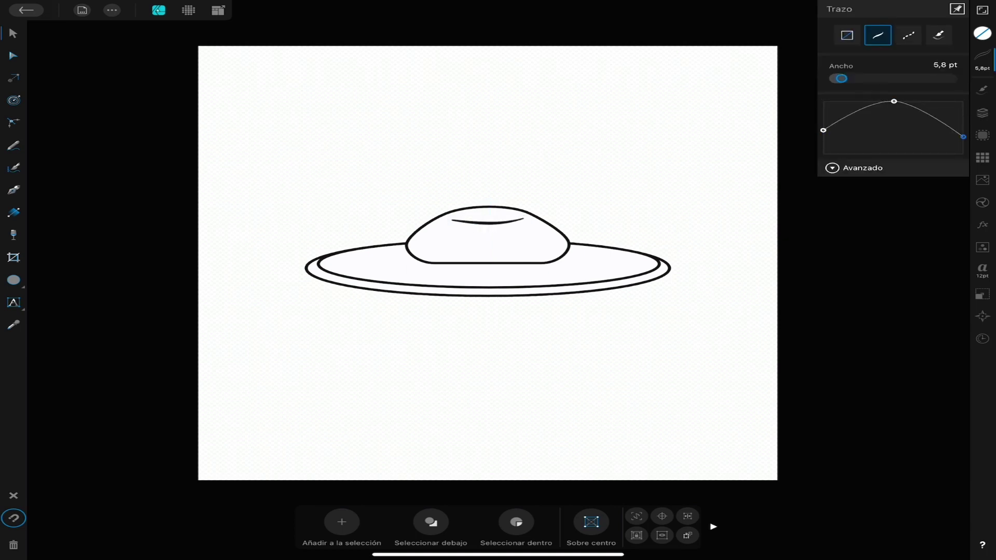
{"action": "left_click_drag", "start_coordinate": [488, 221], "coordinate": [488, 215]}
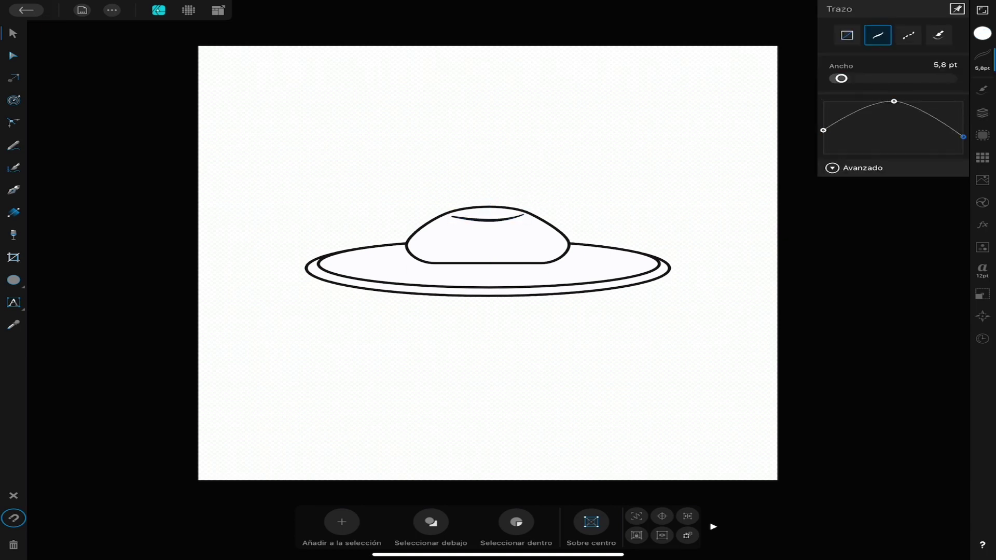
{"action": "left_click", "coordinate": [13, 190]}
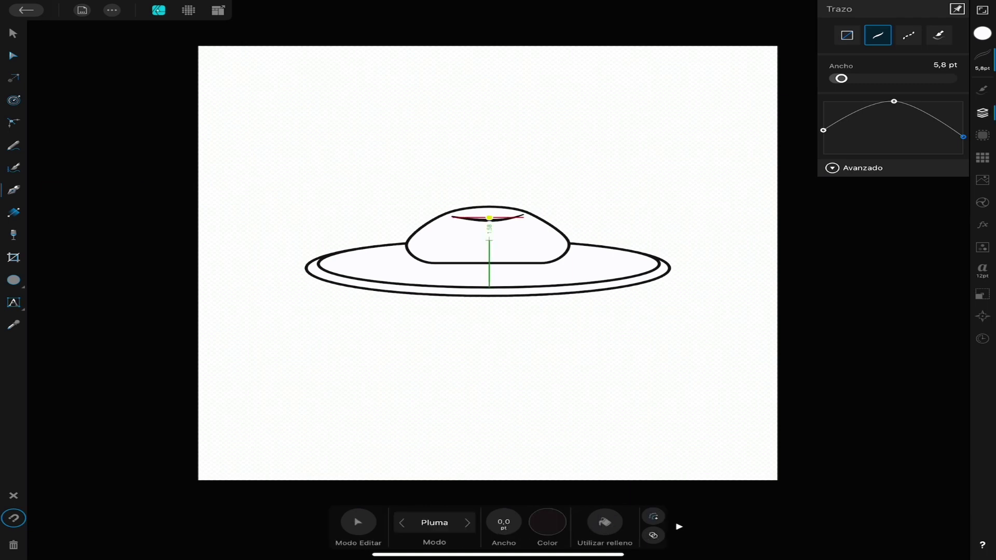
Step: Draw the ribbon path with the Pen from the crown's base down over the brim
{"action": "left_click", "coordinate": [982, 113]}
{"action": "left_click", "coordinate": [846, 82]}
{"action": "key", "text": "Escape"}
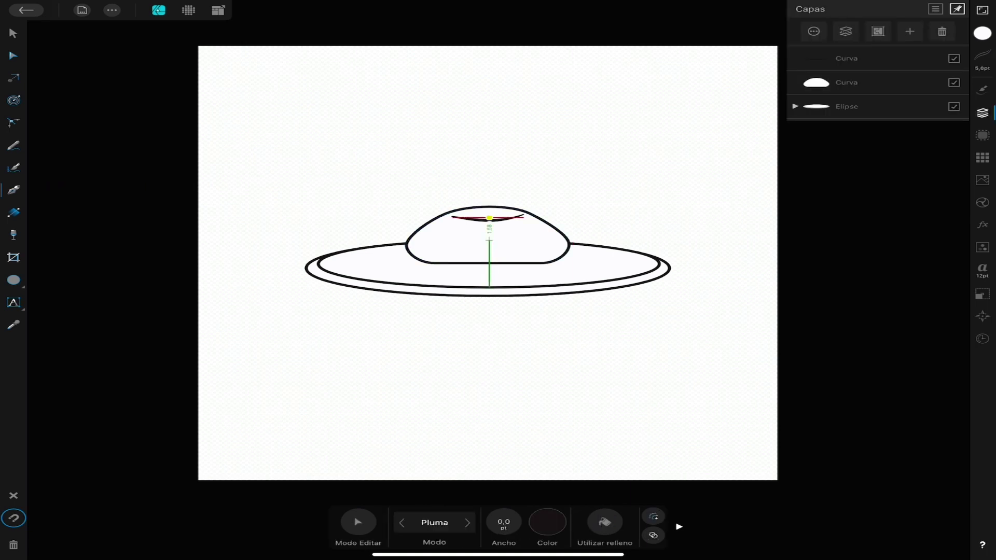
{"action": "left_click", "coordinate": [352, 287]}
{"action": "left_click", "coordinate": [982, 54]}
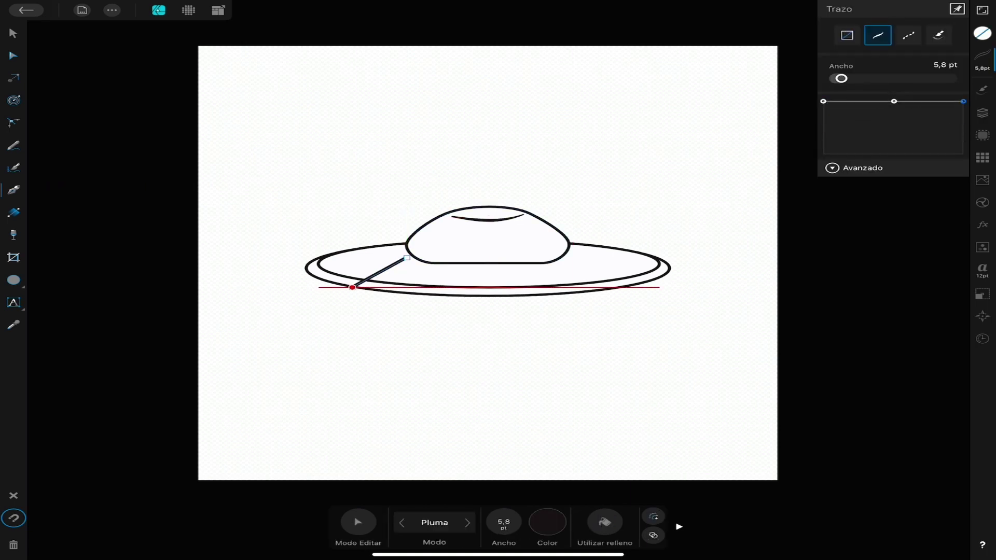
{"action": "left_click", "coordinate": [13, 55]}
{"action": "scroll", "coordinate": [519, 259], "scroll_direction": "up", "scroll_amount": 5}
{"action": "left_click", "coordinate": [13, 189]}
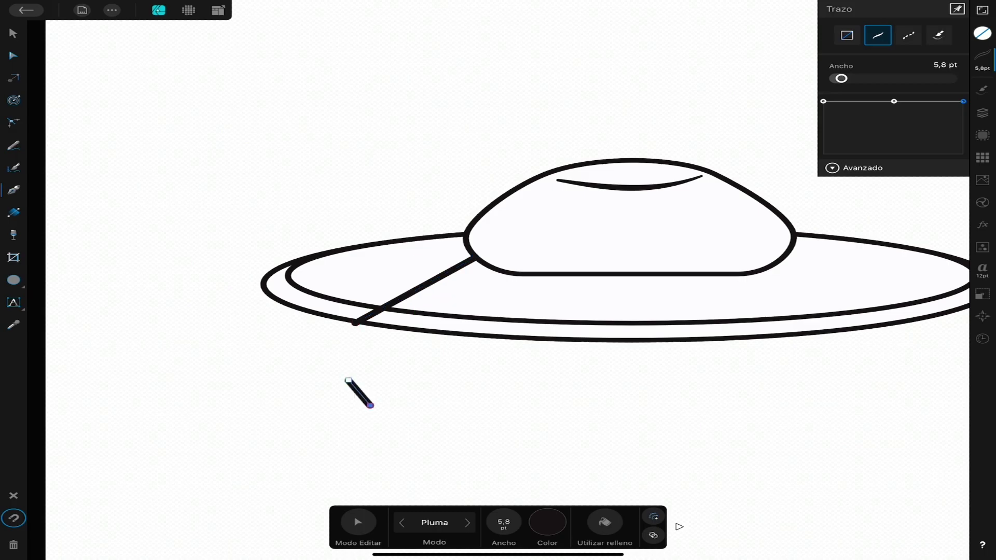
{"action": "key", "text": "ctrl+z"}
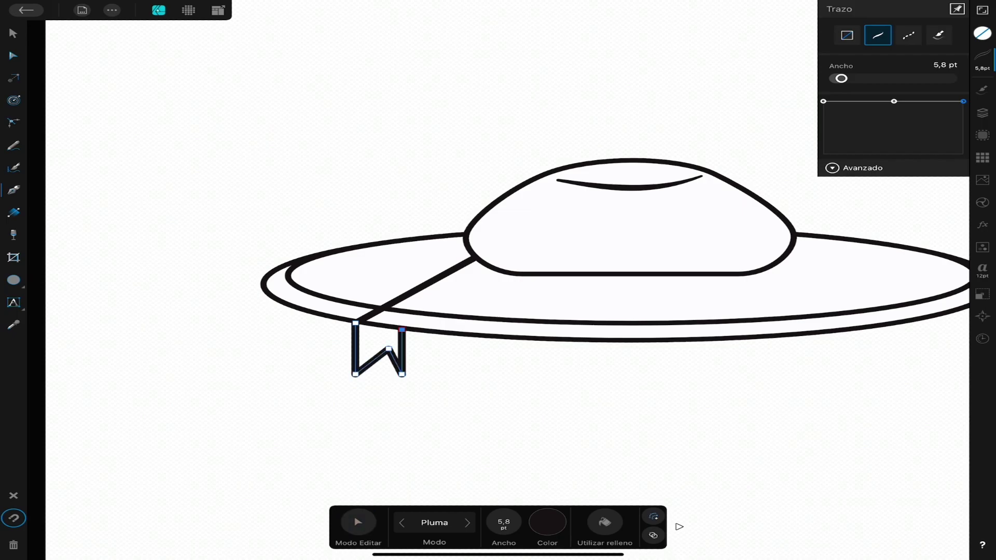
Step: Reshape the ribbon's top corner at the crown and thin its outline to 3,4 pt
{"action": "left_click", "coordinate": [13, 56]}
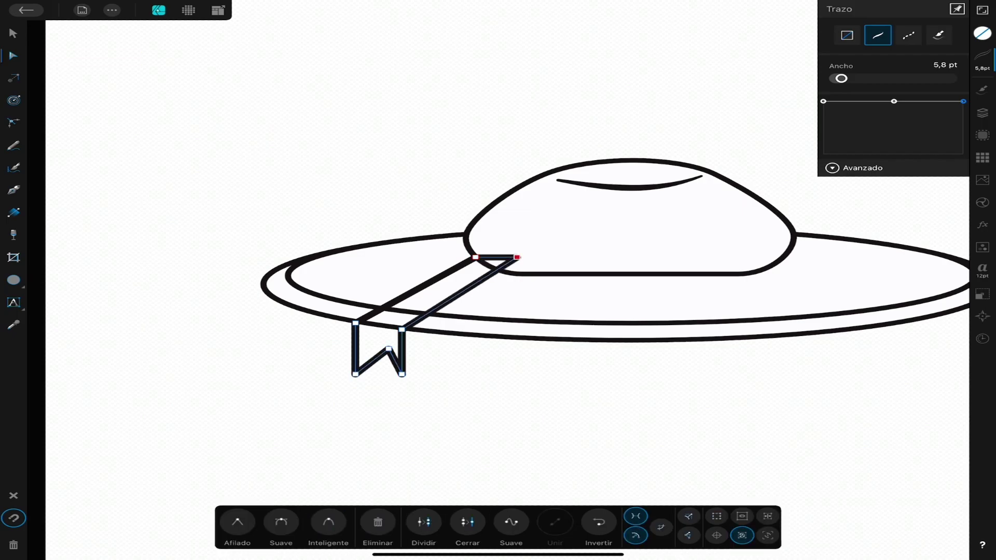
{"action": "left_click_drag", "start_coordinate": [498, 273], "coordinate": [526, 257]}
{"action": "left_click", "coordinate": [983, 113]}
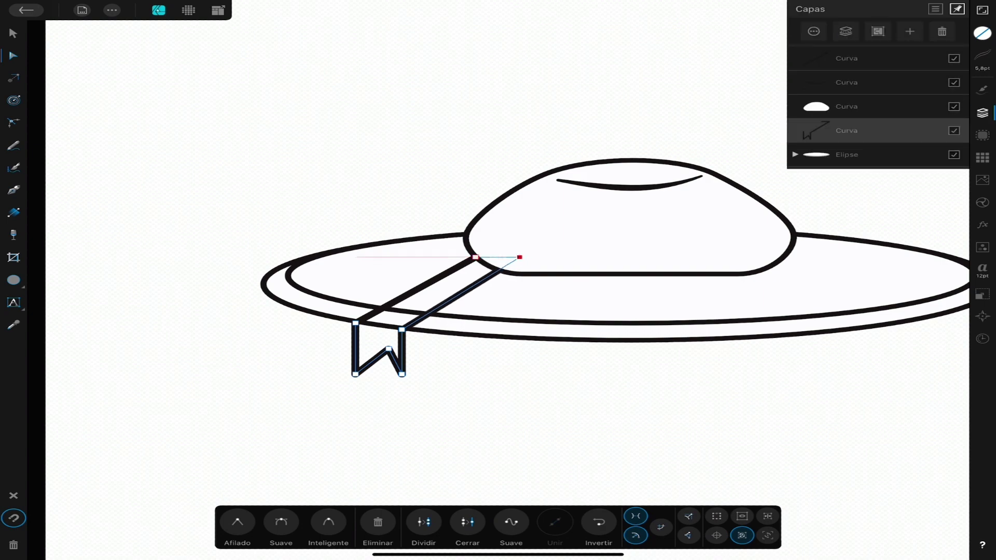
{"action": "left_click", "coordinate": [982, 54]}
{"action": "scroll", "coordinate": [308, 329], "scroll_direction": "up", "scroll_amount": 5}
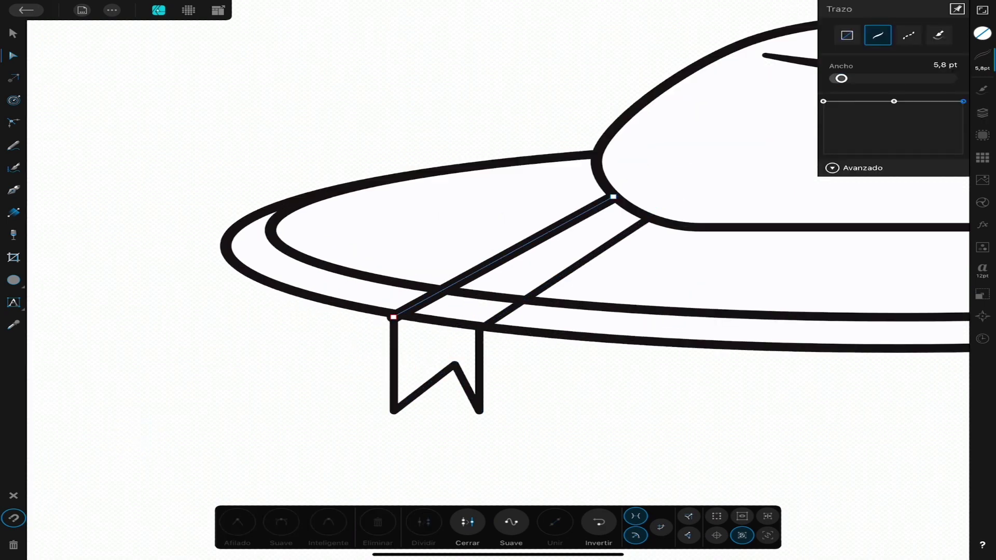
{"action": "left_click", "coordinate": [477, 363]}
{"action": "scroll", "coordinate": [467, 311], "scroll_direction": "down", "scroll_amount": 2}
{"action": "left_click_drag", "start_coordinate": [841, 78], "coordinate": [838, 79]}
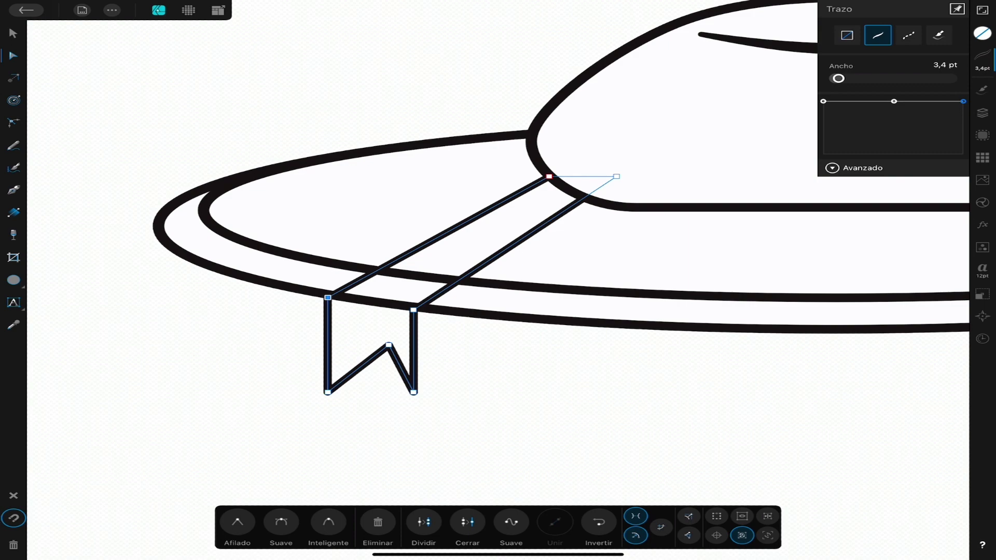
{"action": "scroll", "coordinate": [467, 286], "scroll_direction": "down", "scroll_amount": 2}
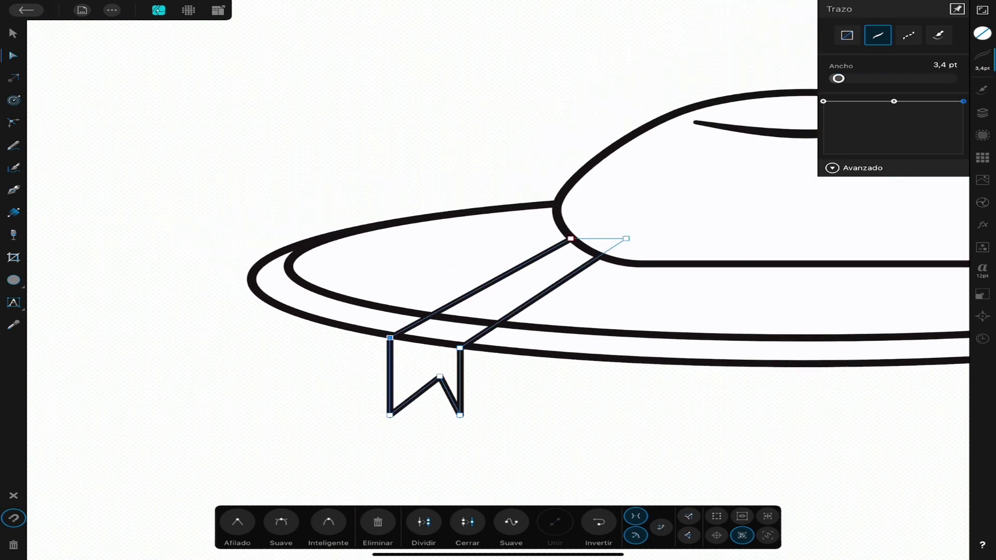
Step: Narrow the ribbon strap, raise the tail's notch point and lengthen its right side
{"action": "left_click_drag", "start_coordinate": [626, 239], "coordinate": [602, 239]}
{"action": "mouse_move", "coordinate": [460, 347]}
{"action": "left_mouse_down"}
{"action": "mouse_move", "coordinate": [439, 343]}
{"action": "mouse_move", "coordinate": [412, 370]}
{"action": "left_mouse_up"}
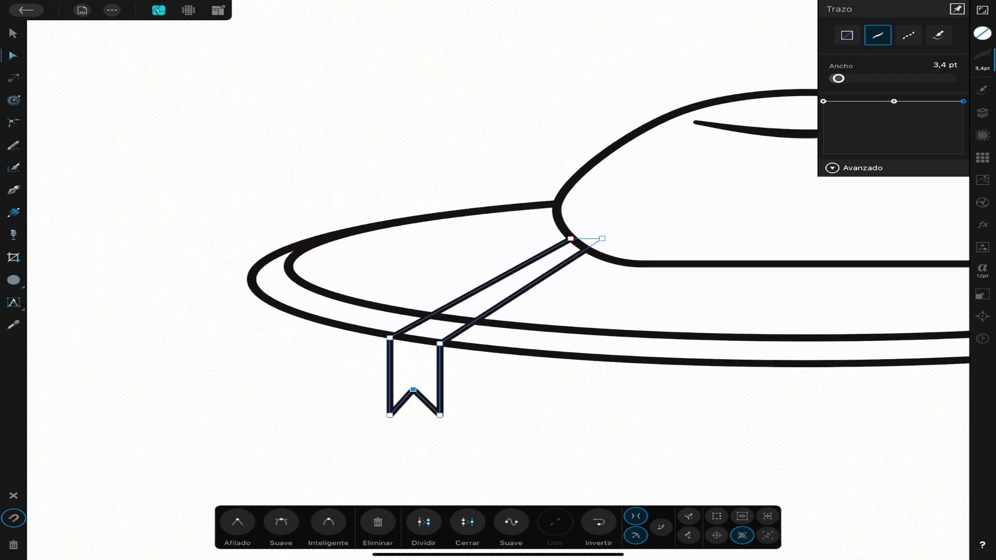
{"action": "left_click_drag", "start_coordinate": [440, 415], "coordinate": [440, 427]}
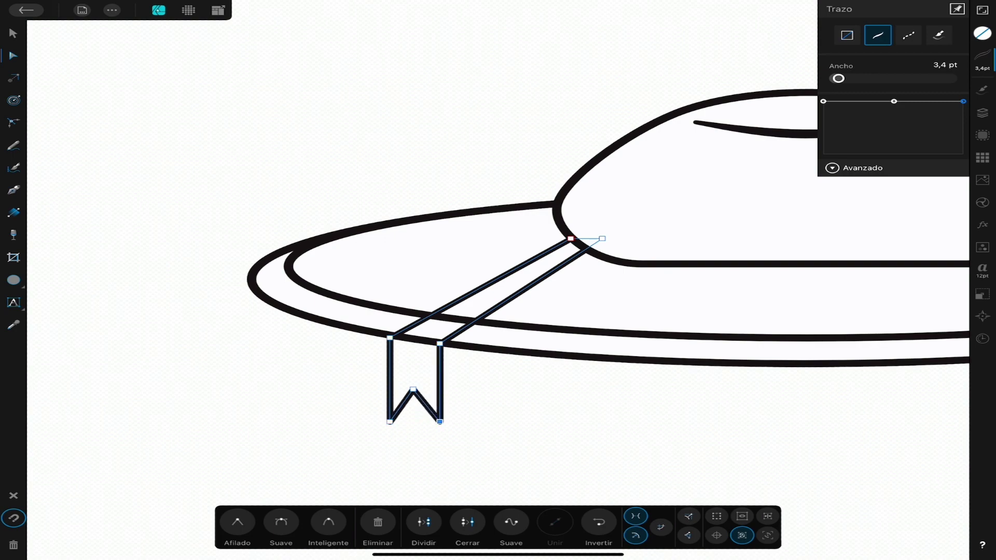
{"action": "scroll", "coordinate": [498, 280], "scroll_direction": "down", "scroll_amount": 3}
{"action": "left_click", "coordinate": [982, 113]}
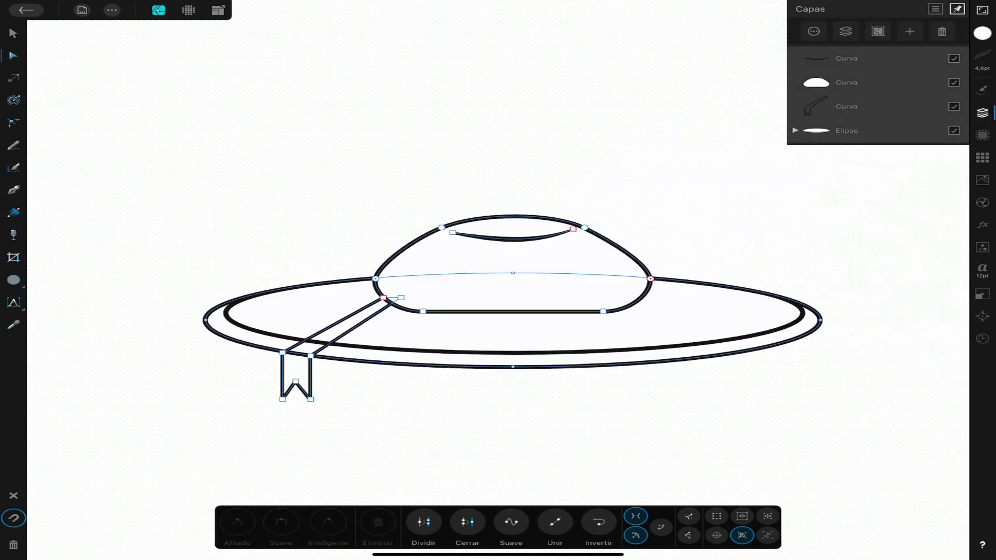
{"action": "left_click", "coordinate": [338, 330]}
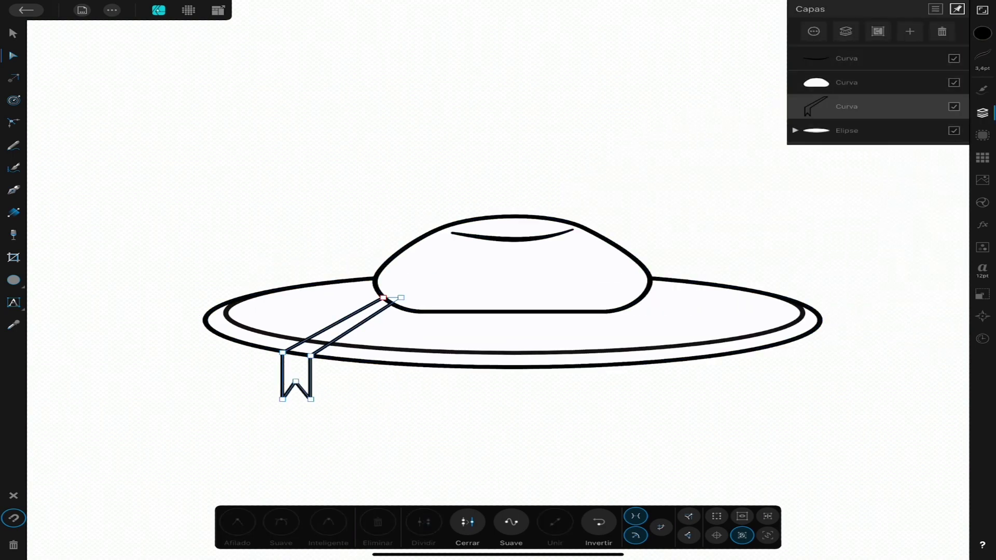
Step: Fill the ribbon with pale pink from the Swatches panel
{"action": "left_click", "coordinate": [814, 32]}
{"action": "left_click", "coordinate": [792, 9]}
{"action": "left_click", "coordinate": [982, 158]}
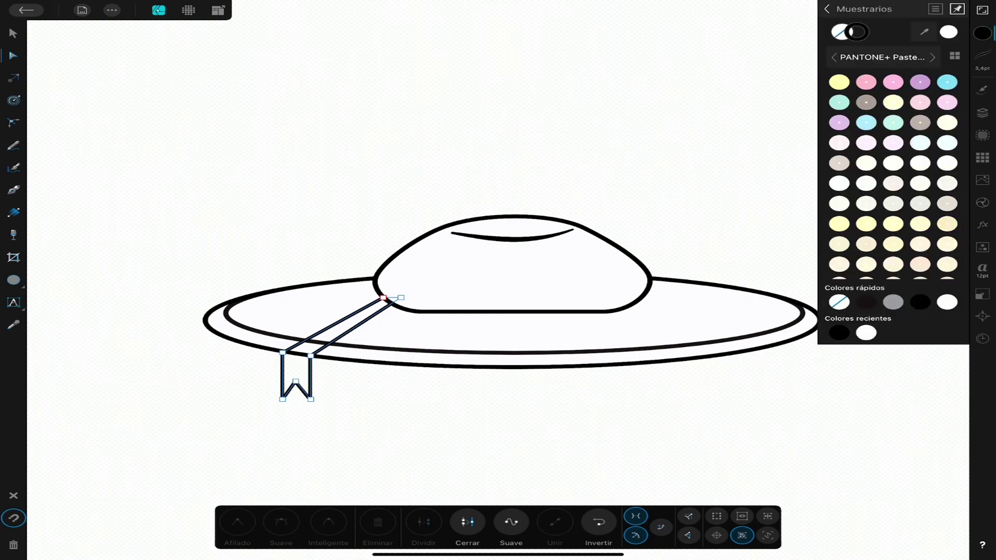
{"action": "left_click", "coordinate": [867, 143]}
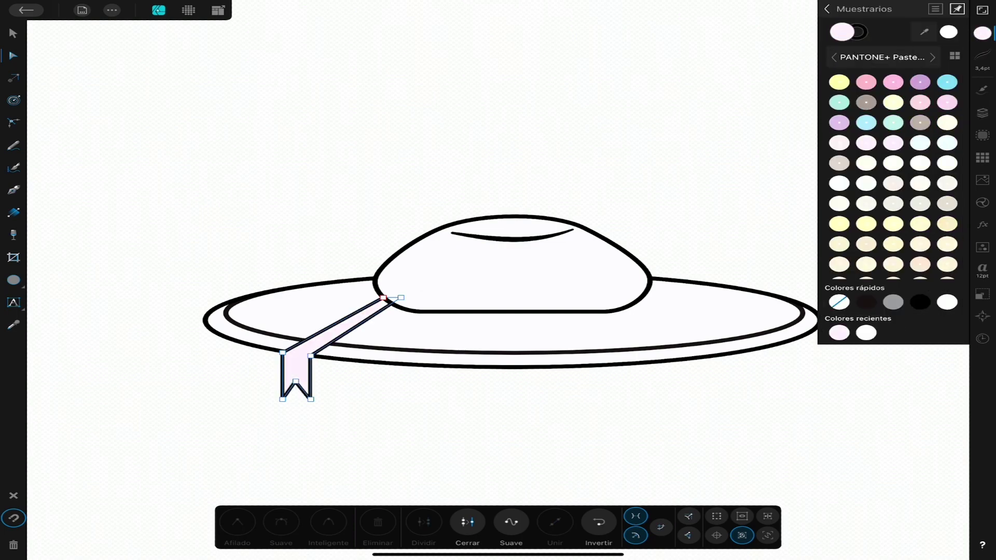
Step: Fill the outer brim with coral red
{"action": "left_click", "coordinate": [983, 113]}
{"action": "left_click", "coordinate": [726, 345]}
{"action": "left_click", "coordinate": [982, 158]}
{"action": "left_click", "coordinate": [891, 83]}
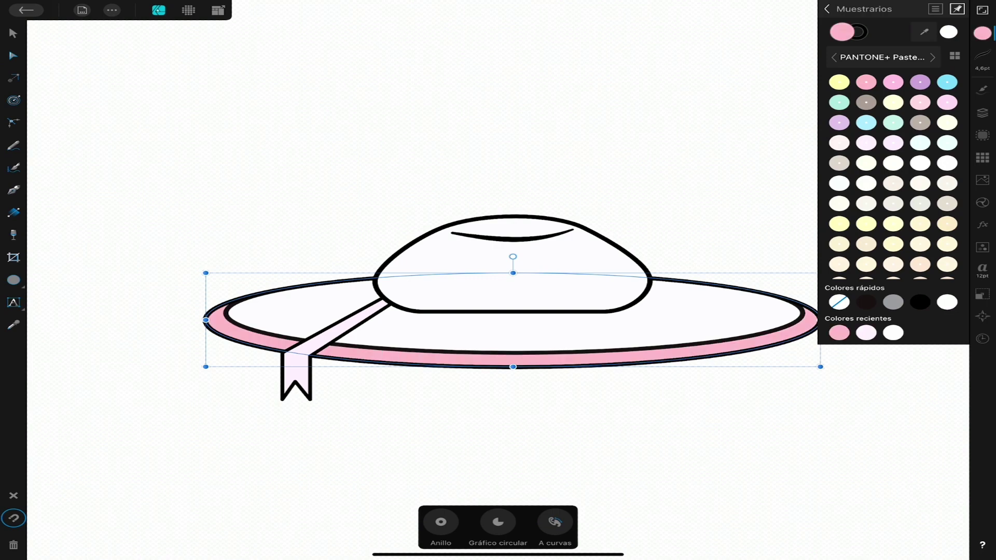
{"action": "scroll", "coordinate": [893, 176], "scroll_direction": "down", "scroll_amount": 5}
{"action": "scroll", "coordinate": [892, 176], "scroll_direction": "down", "scroll_amount": 2}
{"action": "left_click", "coordinate": [920, 194]}
Step: Fill the inner brim ellipse and the crown with pink
{"action": "left_click", "coordinate": [983, 112]}
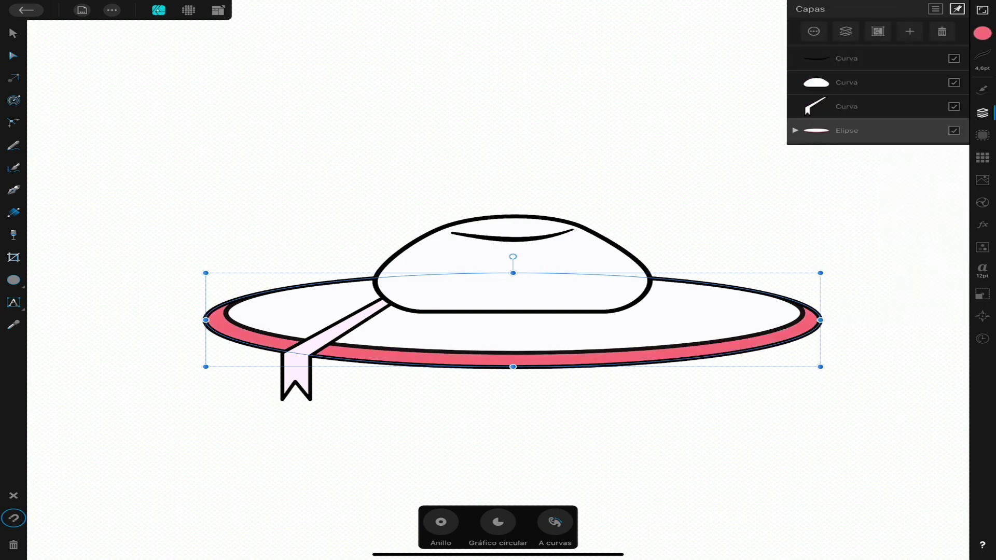
{"action": "left_click", "coordinate": [882, 158]}
{"action": "left_click", "coordinate": [982, 158]}
{"action": "scroll", "coordinate": [892, 176], "scroll_direction": "up", "scroll_amount": 5}
{"action": "left_click", "coordinate": [866, 82]}
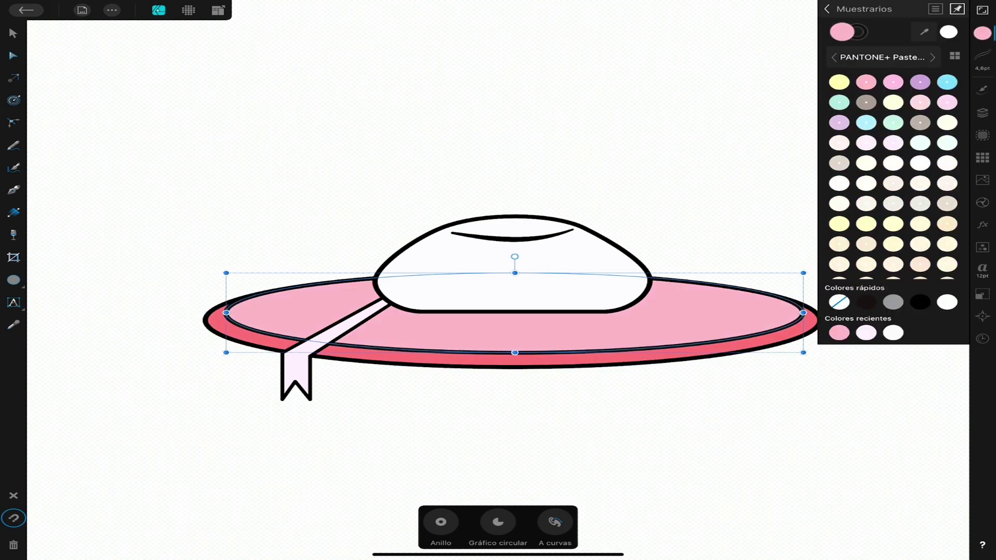
{"action": "left_click", "coordinate": [13, 56]}
{"action": "left_click", "coordinate": [514, 270]}
{"action": "left_click", "coordinate": [839, 333]}
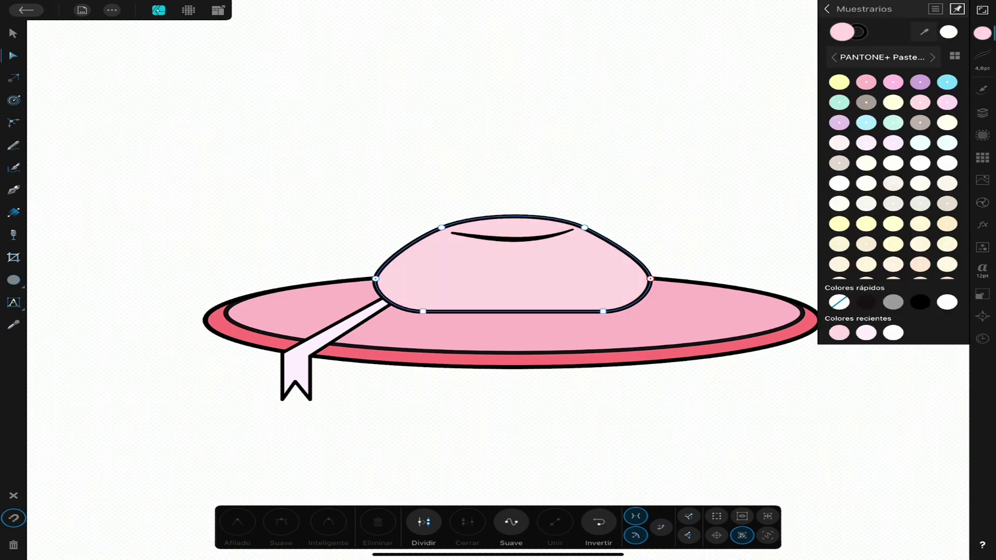
{"action": "left_click", "coordinate": [867, 332]}
Step: Recolour the ribbon light blue using the Color panel's HSL sliders
{"action": "left_click", "coordinate": [13, 34]}
{"action": "left_click", "coordinate": [983, 112]}
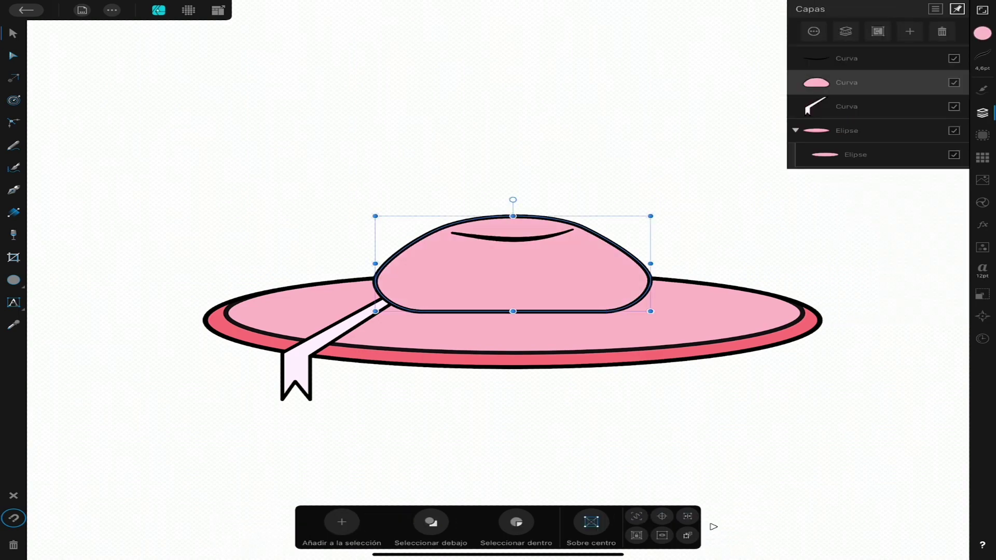
{"action": "left_click", "coordinate": [296, 374]}
{"action": "left_click", "coordinate": [983, 32]}
{"action": "left_click", "coordinate": [827, 9]}
{"action": "left_click_drag", "start_coordinate": [952, 149], "coordinate": [941, 149]}
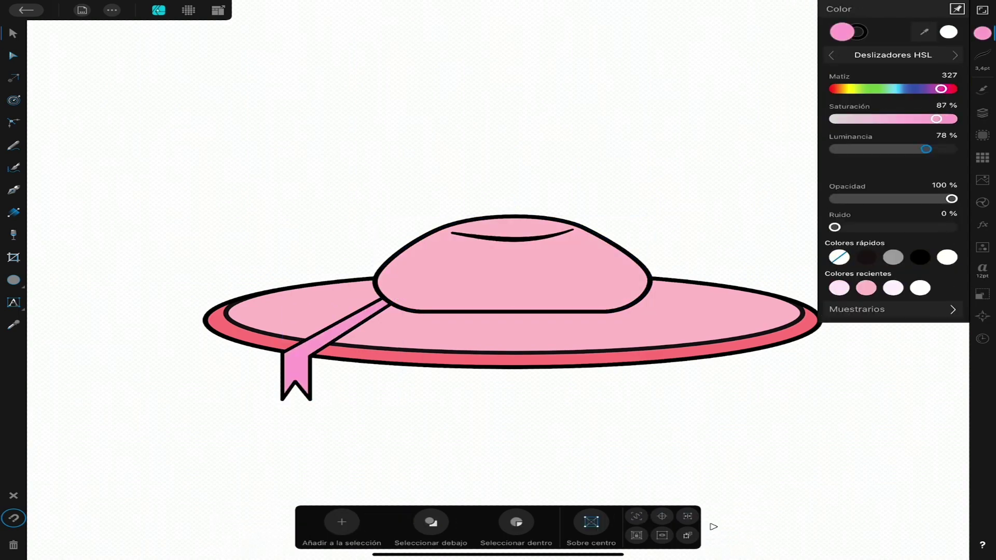
{"action": "left_click_drag", "start_coordinate": [922, 88], "coordinate": [897, 89]}
{"action": "left_click_drag", "start_coordinate": [935, 149], "coordinate": [932, 149]}
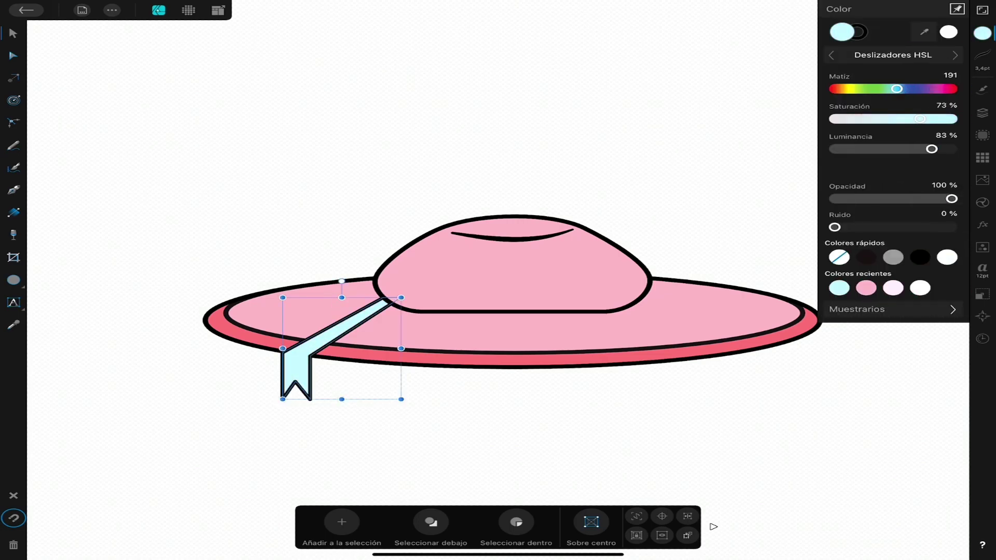
{"action": "left_click", "coordinate": [983, 112]}
{"action": "left_click", "coordinate": [674, 332]}
Step: Pencil thin black shading strokes on the brim and where the ribbon meets the crown
{"action": "left_click", "coordinate": [13, 145]}
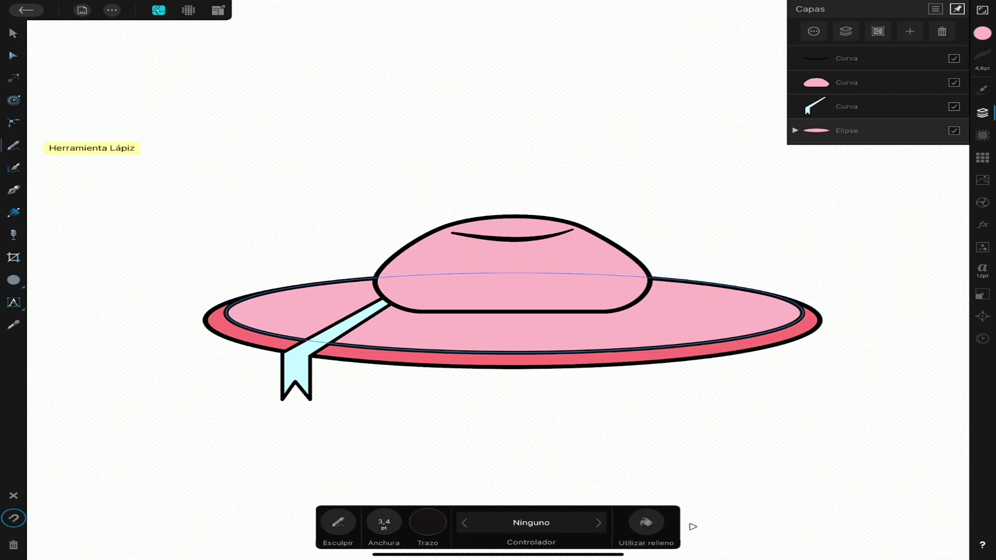
{"action": "left_click", "coordinate": [982, 54]}
{"action": "left_click", "coordinate": [983, 33]}
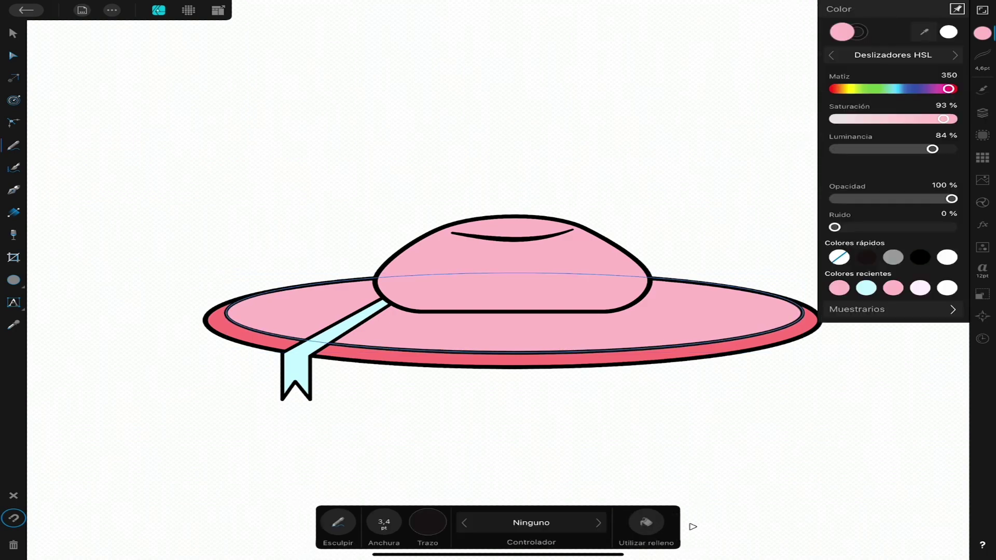
{"action": "left_click_drag", "start_coordinate": [353, 337], "coordinate": [460, 344]}
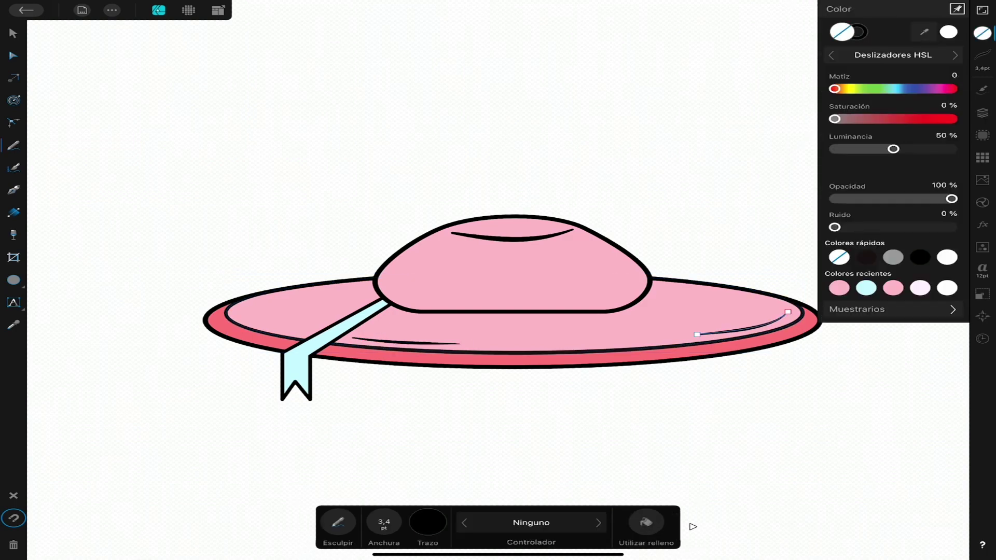
{"action": "left_click", "coordinate": [13, 56]}
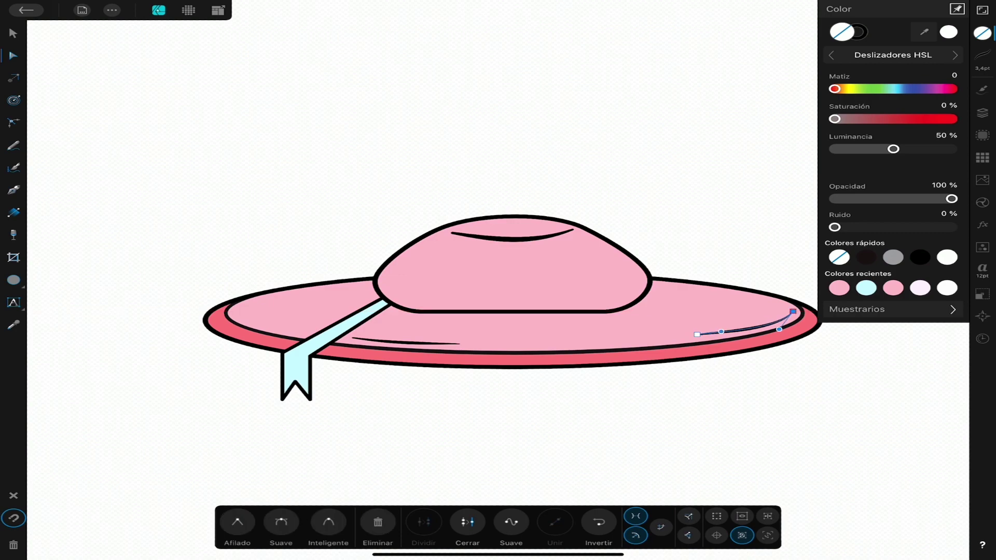
{"action": "left_click", "coordinate": [13, 145]}
{"action": "left_click_drag", "start_coordinate": [389, 292], "coordinate": [409, 300]}
Step: Add two more shading strokes on the crown, then select everything and group it
{"action": "left_click", "coordinate": [983, 113]}
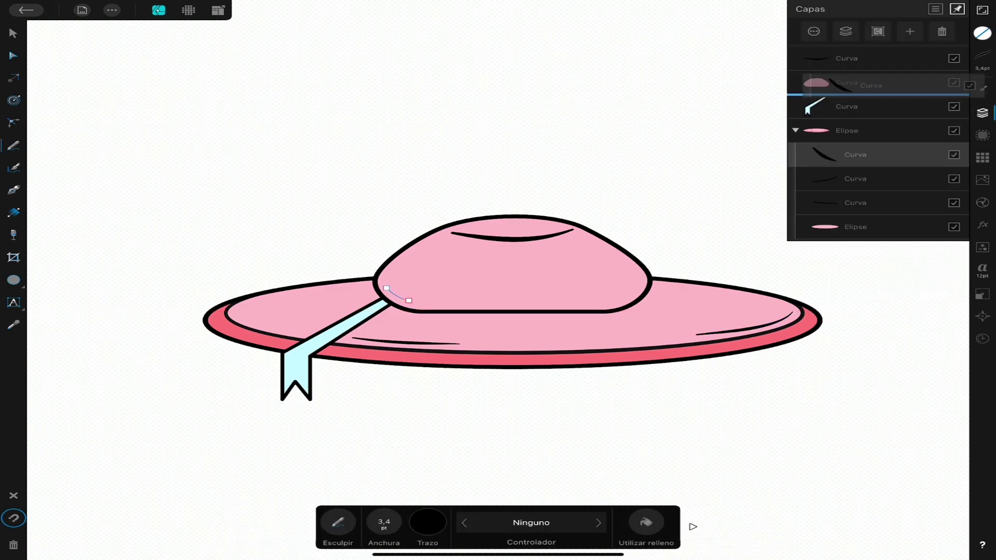
{"action": "left_click_drag", "start_coordinate": [593, 303], "coordinate": [621, 303]}
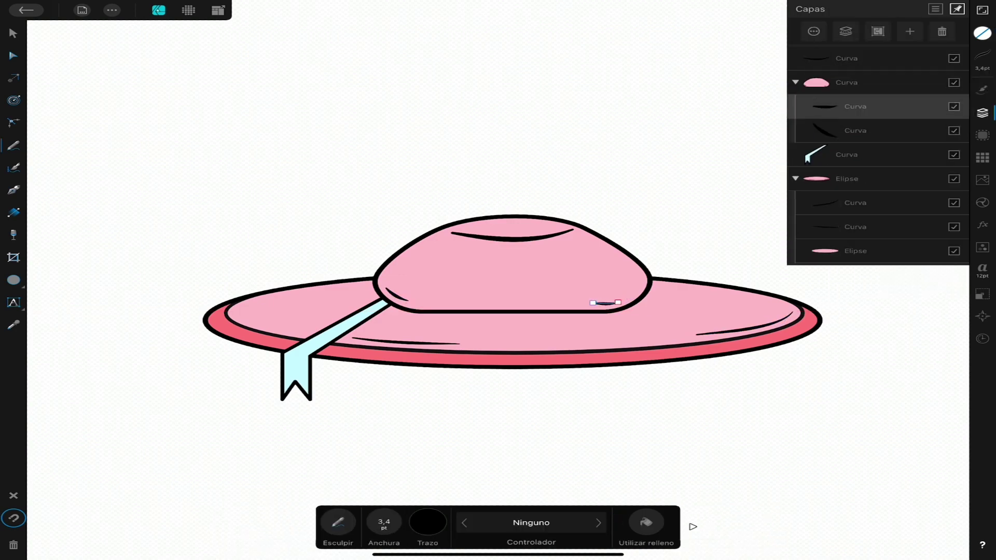
{"action": "left_click_drag", "start_coordinate": [569, 229], "coordinate": [588, 236]}
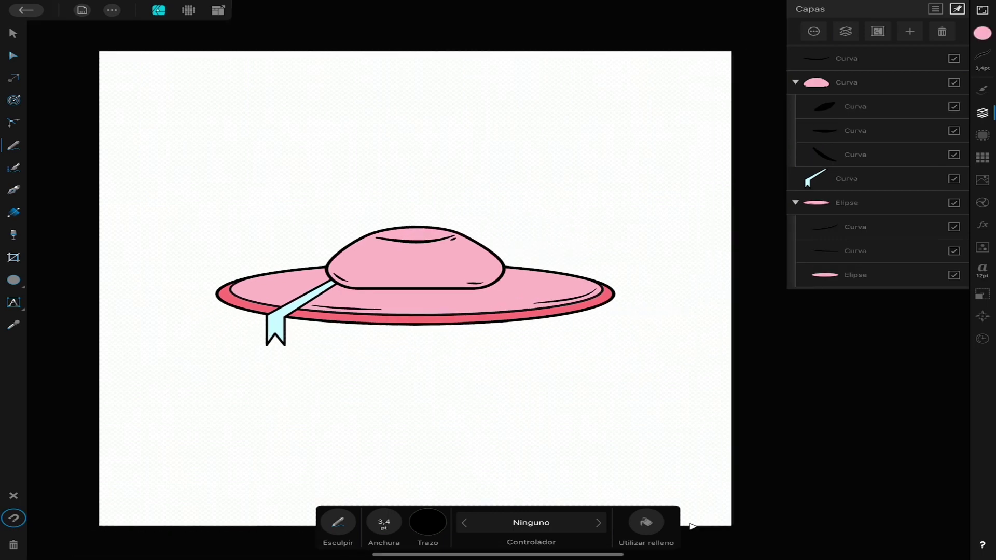
{"action": "scroll", "coordinate": [498, 280], "scroll_direction": "down", "scroll_amount": 5}
{"action": "key", "text": "ctrl+a"}
{"action": "key", "text": "ctrl+g"}
Step: Tilt the hat slightly counter-clockwise and draw a small black circle below it
{"action": "left_click", "coordinate": [12, 33]}
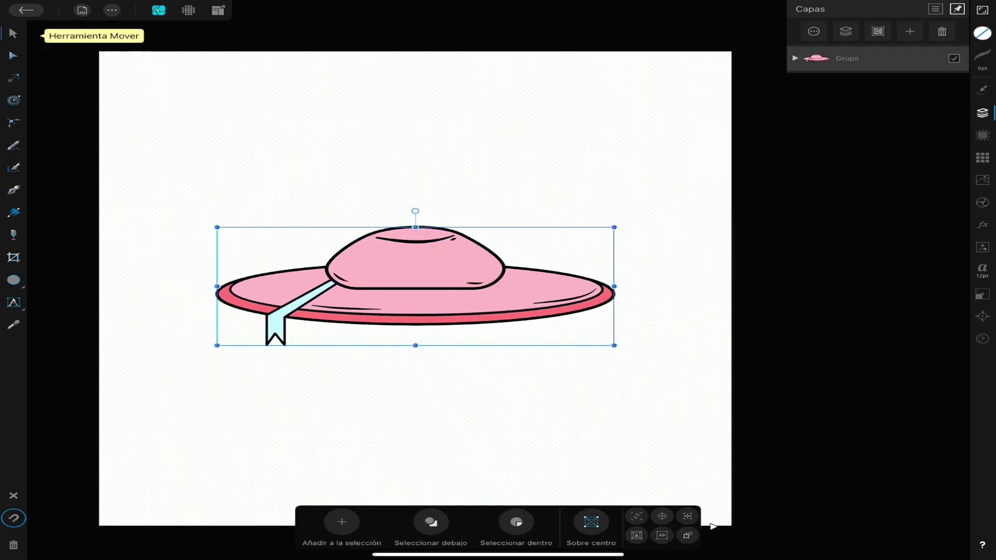
{"action": "left_click_drag", "start_coordinate": [414, 211], "coordinate": [390, 213]}
{"action": "left_click", "coordinate": [14, 280]}
{"action": "left_click_drag", "start_coordinate": [374, 402], "coordinate": [421, 428]}
{"action": "key", "text": "ctrl+z"}
{"action": "key", "text": "ctrl+z"}
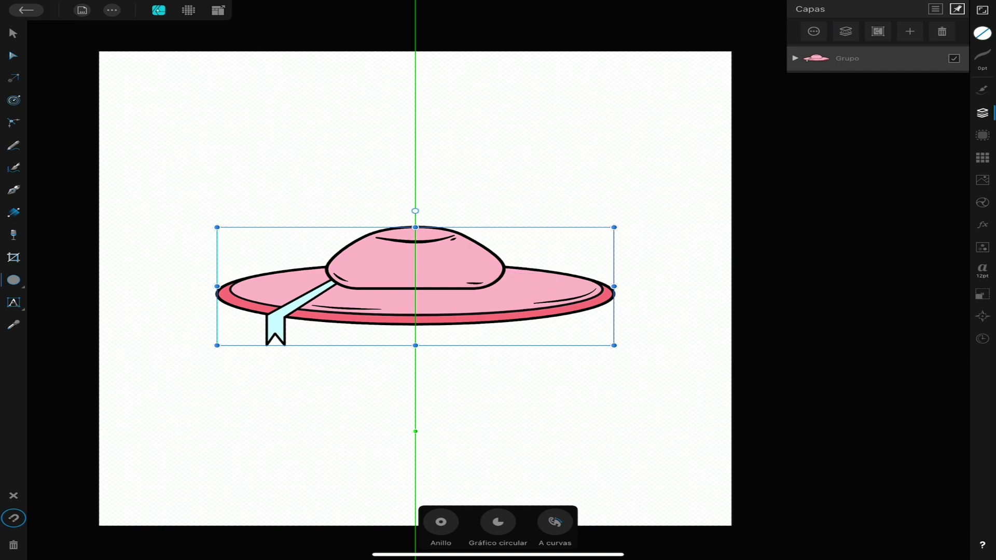
{"action": "left_click", "coordinate": [983, 54]}
{"action": "left_click_drag", "start_coordinate": [310, 393], "coordinate": [340, 415]}
{"action": "left_click", "coordinate": [855, 168]}
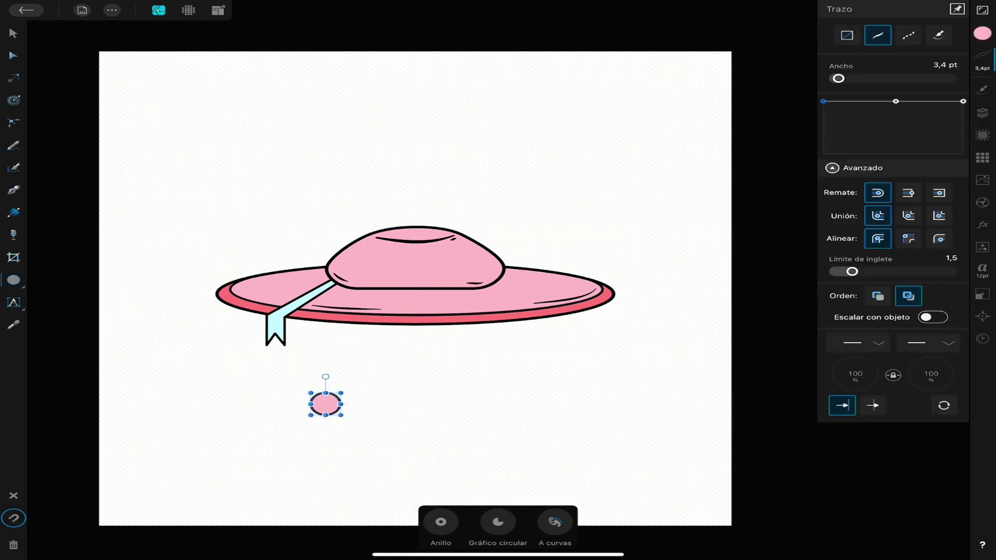
{"action": "left_click", "coordinate": [983, 33]}
{"action": "left_click", "coordinate": [919, 257]}
{"action": "scroll", "coordinate": [293, 441], "scroll_direction": "up", "scroll_amount": 5}
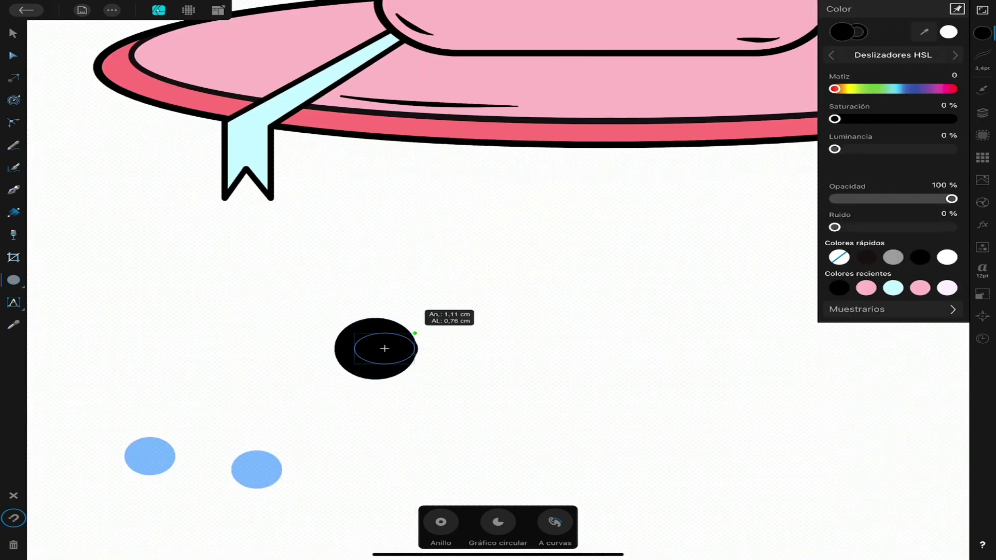
Step: Add a white highlight circle on the black circle and a duplicate highlight lower left
{"action": "mouse_move", "coordinate": [492, 320]}
{"action": "left_mouse_down"}
{"action": "mouse_move", "coordinate": [468, 339]}
{"action": "mouse_move", "coordinate": [387, 336]}
{"action": "left_mouse_up"}
{"action": "left_click", "coordinate": [947, 257]}
{"action": "left_click", "coordinate": [13, 33]}
{"action": "scroll", "coordinate": [375, 349], "scroll_direction": "up", "scroll_amount": 5}
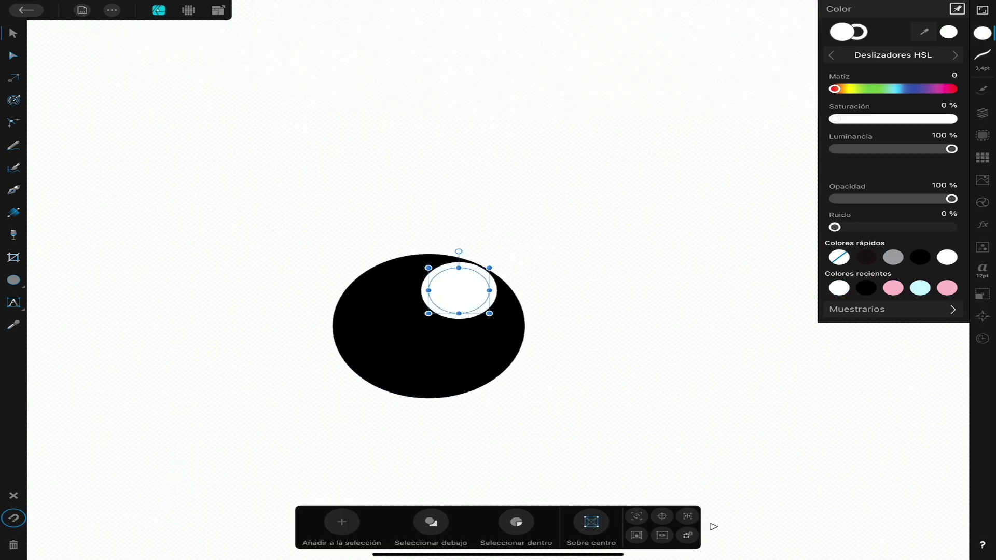
{"action": "left_click_drag", "start_coordinate": [459, 291], "coordinate": [405, 343]}
Step: Group the three eye shapes and place the eye on the hat crown
{"action": "key", "text": "ctrl+a"}
{"action": "left_click", "coordinate": [982, 113]}
{"action": "key", "text": "ctrl+g"}
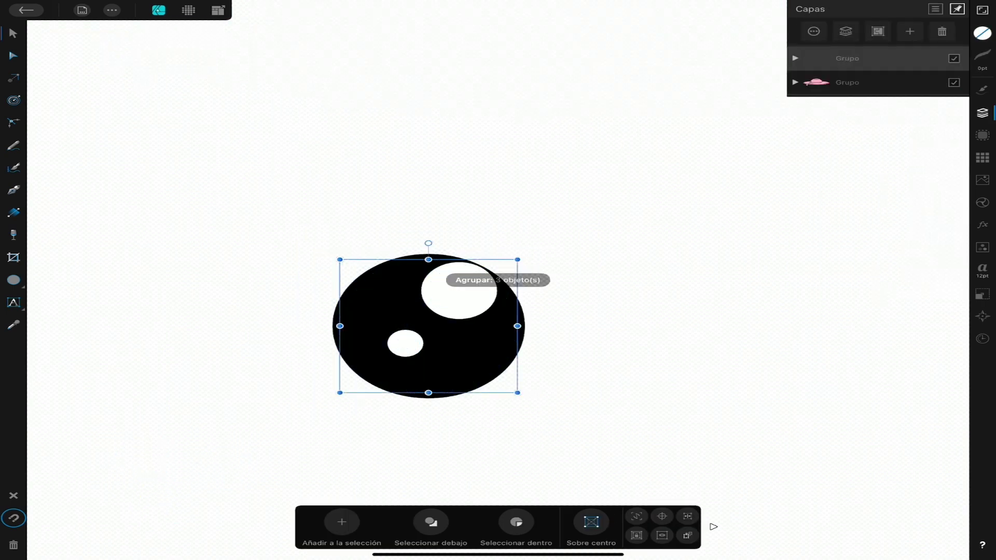
{"action": "scroll", "coordinate": [428, 326], "scroll_direction": "down", "scroll_amount": 5}
{"action": "left_click_drag", "start_coordinate": [299, 396], "coordinate": [378, 207]}
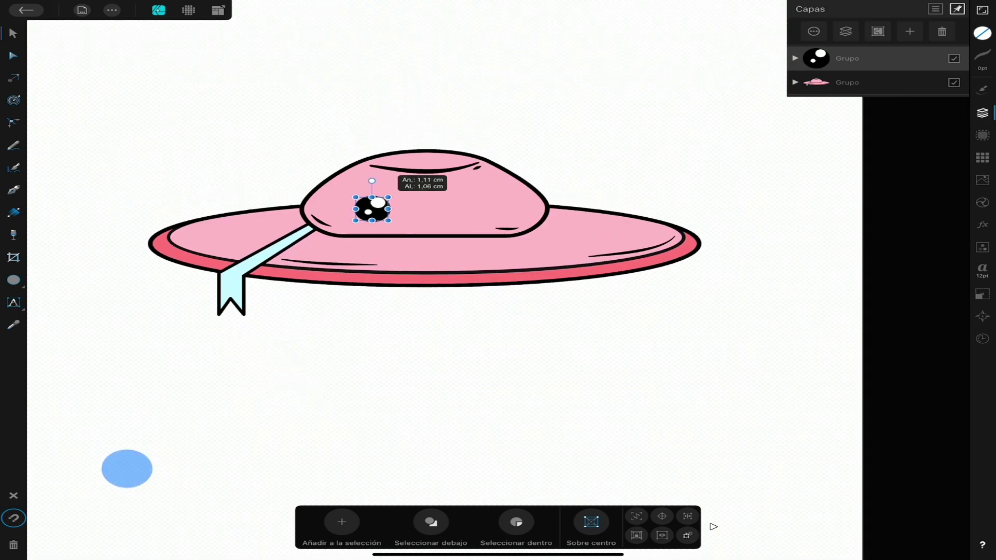
Step: Duplicate the eye to the right, then nudge both eyes slightly upward
{"action": "scroll", "coordinate": [372, 186], "scroll_direction": "up", "scroll_amount": 3}
{"action": "double_click", "coordinate": [364, 192]}
{"action": "left_click", "coordinate": [396, 204]}
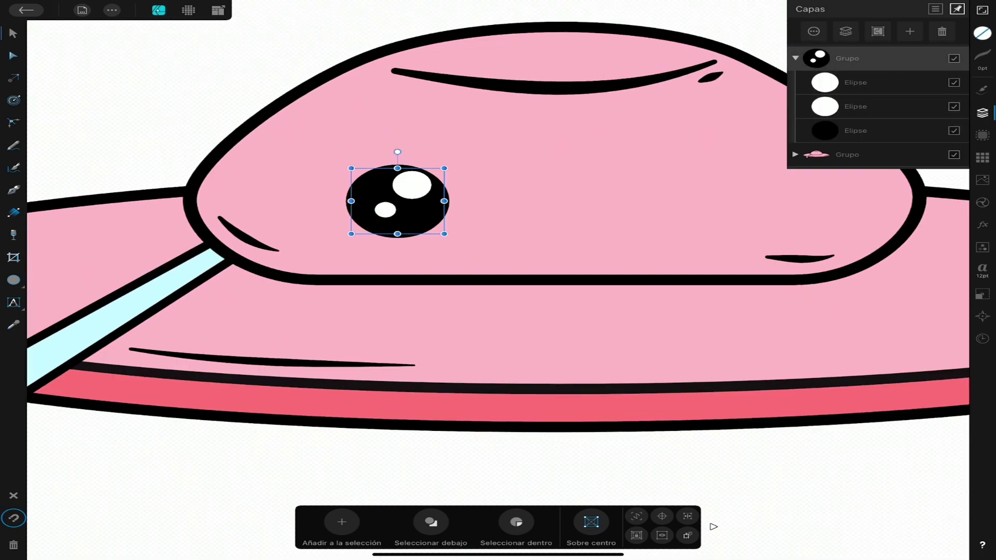
{"action": "scroll", "coordinate": [332, 233], "scroll_direction": "down", "scroll_amount": 3}
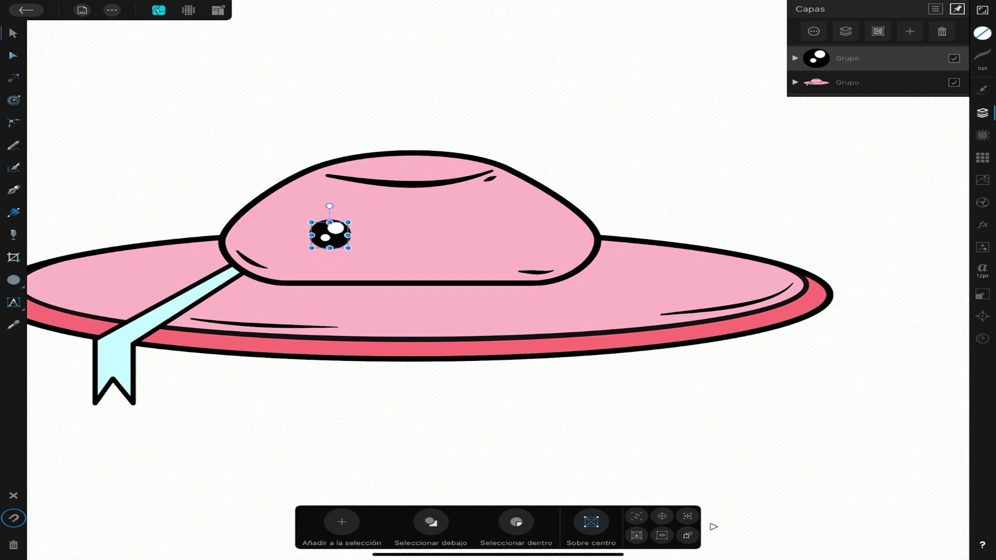
{"action": "mouse_move", "coordinate": [324, 245]}
{"action": "left_mouse_down"}
{"action": "mouse_move", "coordinate": [331, 228]}
{"action": "mouse_move", "coordinate": [490, 228]}
{"action": "left_mouse_up"}
{"action": "left_click", "coordinate": [330, 228]}
{"action": "left_click", "coordinate": [490, 227], "text": "shift"}
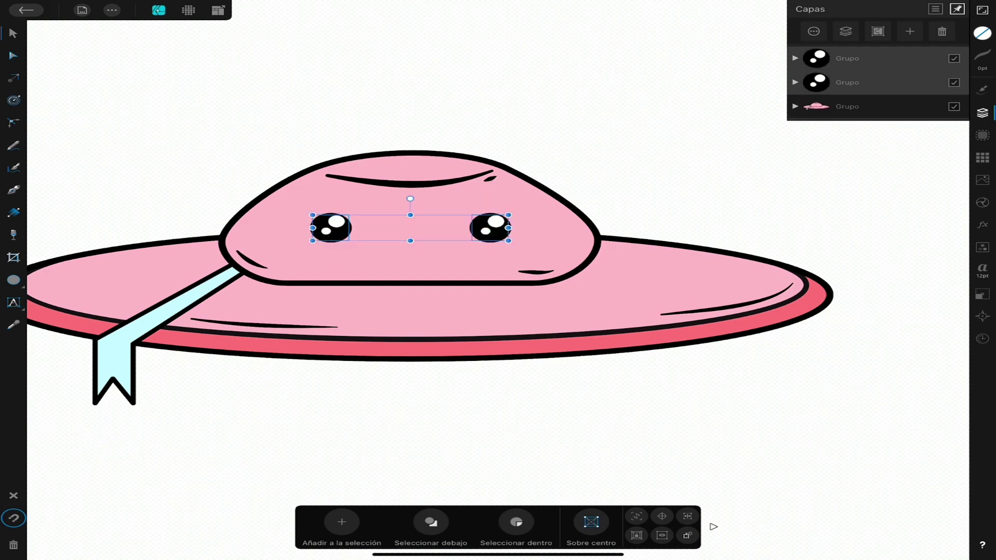
{"action": "left_click_drag", "start_coordinate": [410, 228], "coordinate": [409, 217]}
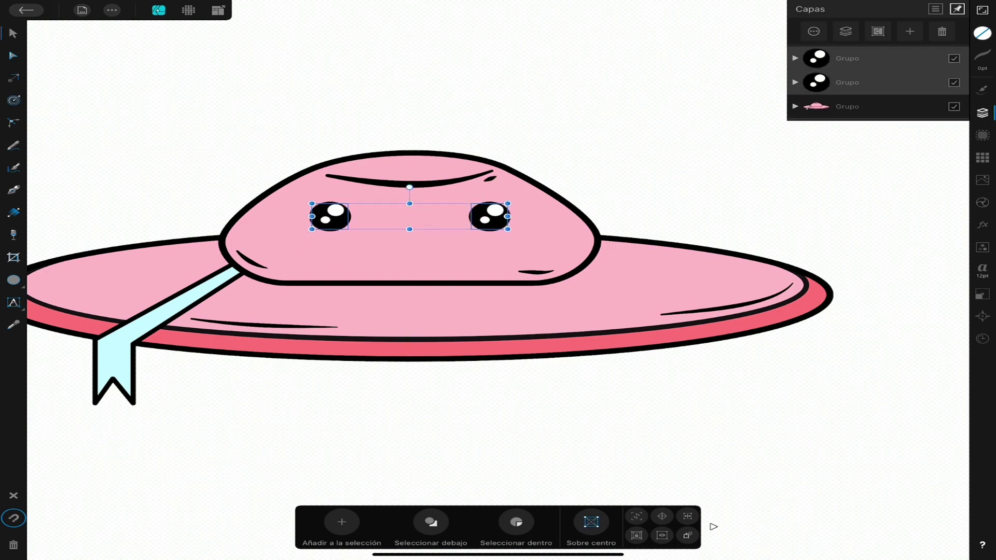
{"action": "key", "text": "Escape"}
Step: Draw a black Pen line between the eyes and bend it down into a smile
{"action": "left_click", "coordinate": [14, 190]}
{"action": "left_click", "coordinate": [419, 214]}
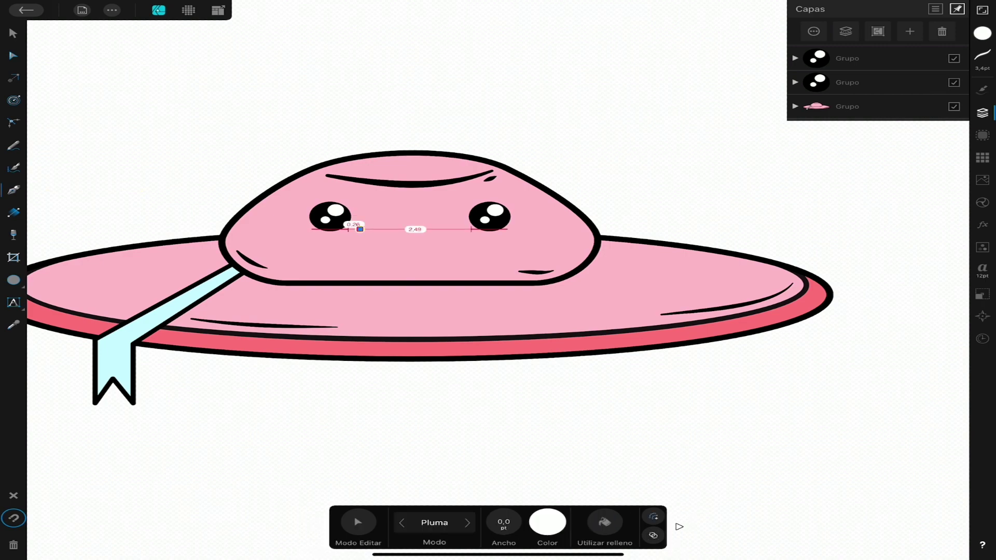
{"action": "left_click", "coordinate": [453, 229]}
{"action": "left_click", "coordinate": [983, 32]}
{"action": "left_click", "coordinate": [920, 257]}
{"action": "left_click", "coordinate": [14, 56]}
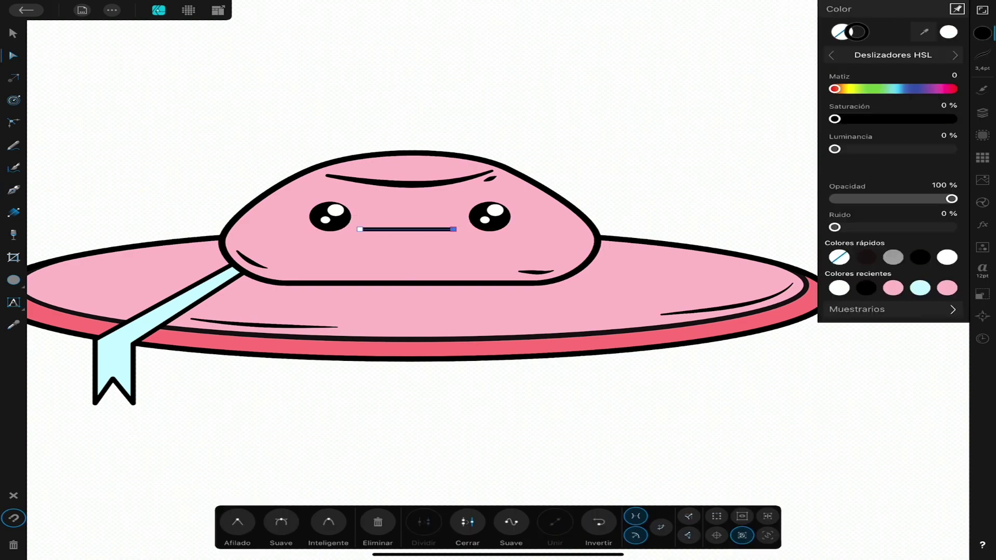
{"action": "left_click_drag", "start_coordinate": [410, 240], "coordinate": [409, 242]}
Step: Undo the accidental smile node and select the eye and hat groups in Layers
{"action": "left_click", "coordinate": [182, 462]}
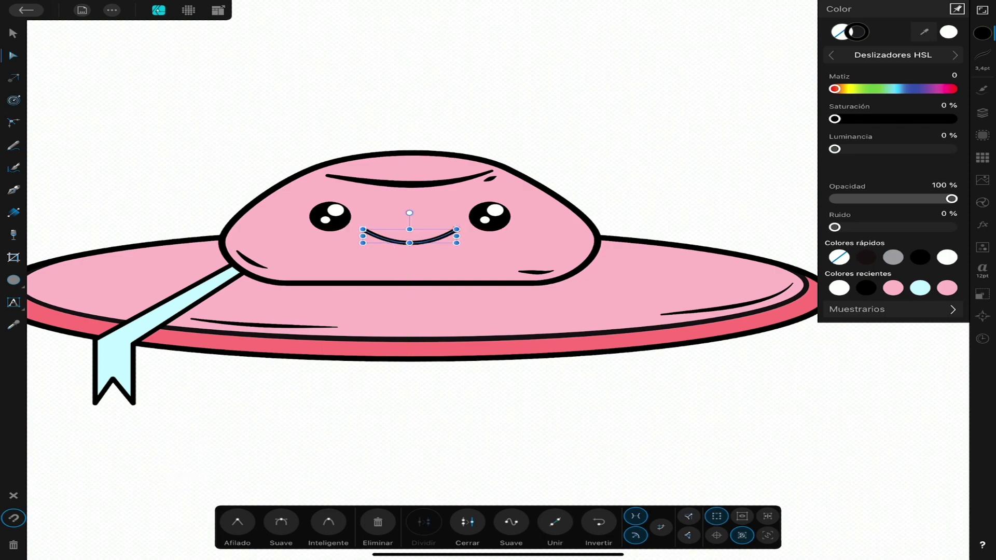
{"action": "scroll", "coordinate": [498, 234], "scroll_direction": "up", "scroll_amount": 5}
{"action": "left_click", "coordinate": [328, 522]}
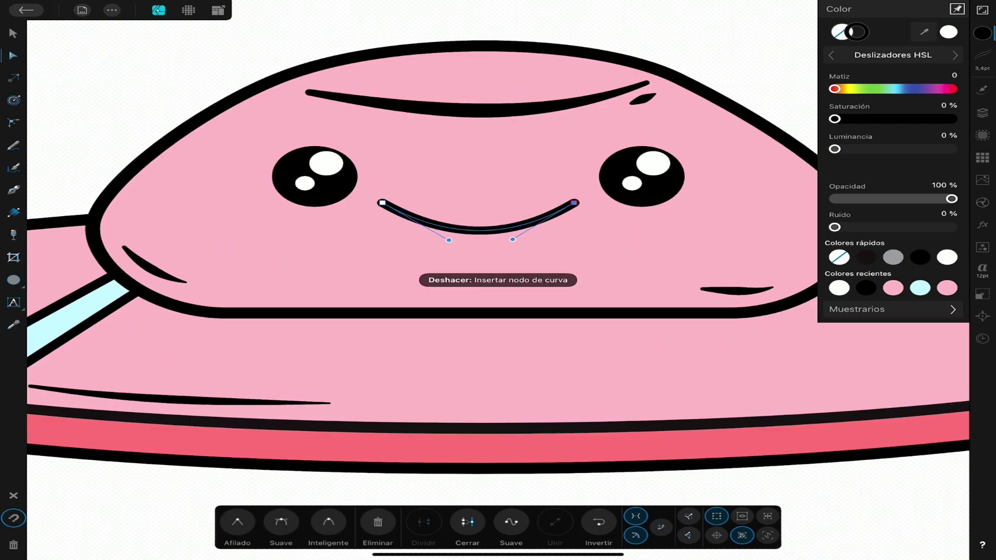
{"action": "scroll", "coordinate": [498, 233], "scroll_direction": "down", "scroll_amount": 5}
{"action": "scroll", "coordinate": [498, 234], "scroll_direction": "down", "scroll_amount": 3}
{"action": "left_click", "coordinate": [982, 112]}
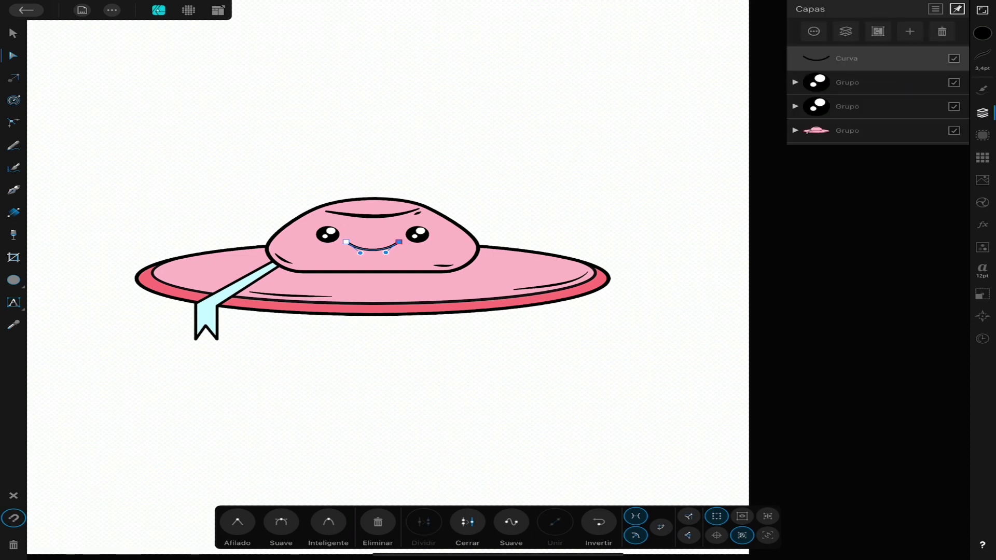
{"action": "left_click", "coordinate": [847, 83]}
{"action": "left_click", "coordinate": [847, 106]}
Step: Group the face and hat, then enlarge, tilt and centre the group on the page
{"action": "key", "text": "ctrl+g"}
{"action": "key", "text": "ctrl+g"}
{"action": "key", "text": "v"}
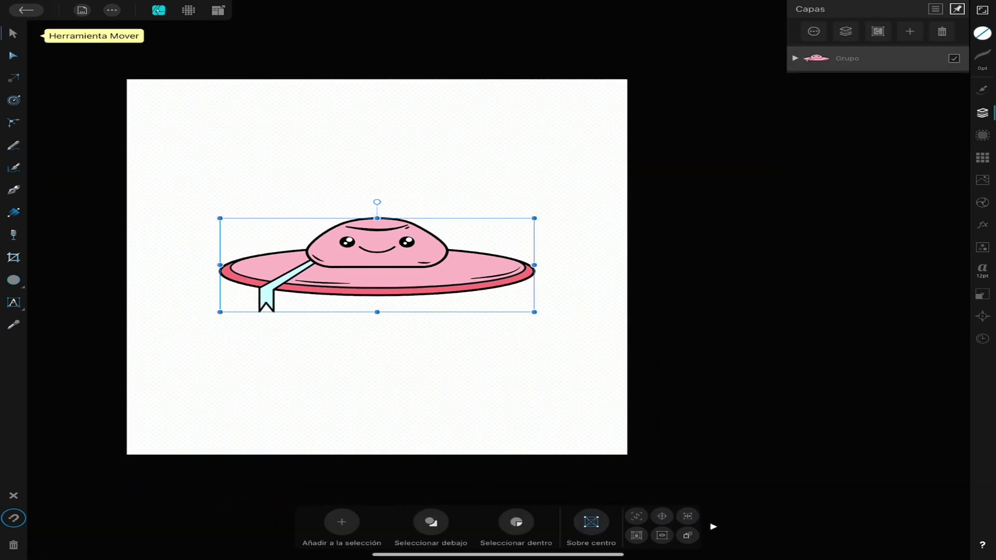
{"action": "left_click_drag", "start_coordinate": [546, 278], "coordinate": [632, 271]}
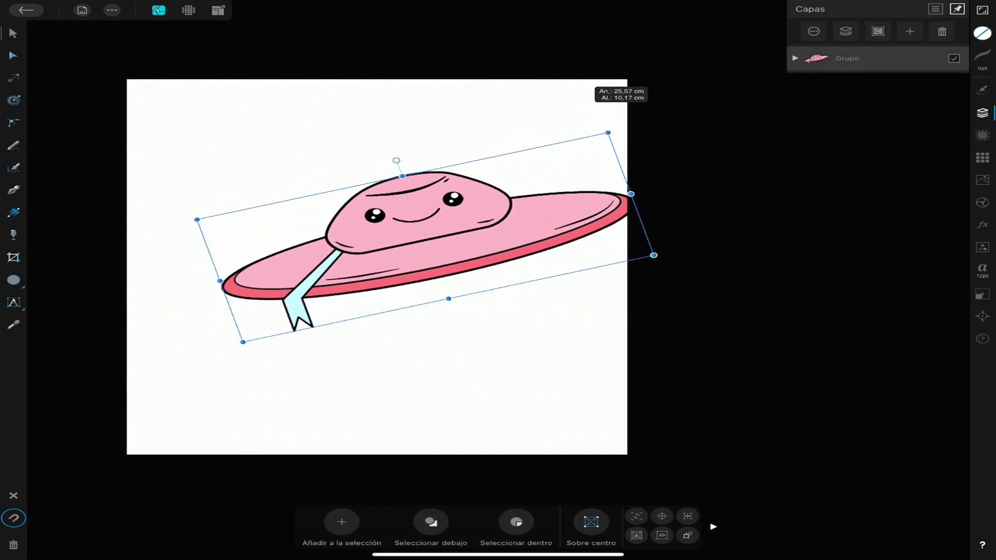
{"action": "left_click_drag", "start_coordinate": [400, 249], "coordinate": [377, 249]}
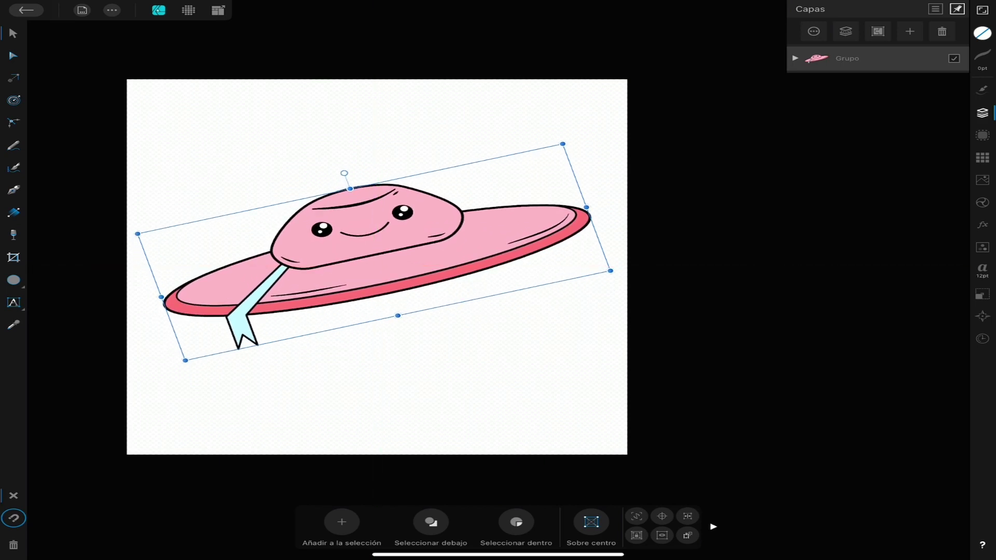
{"action": "left_click", "coordinate": [364, 404]}
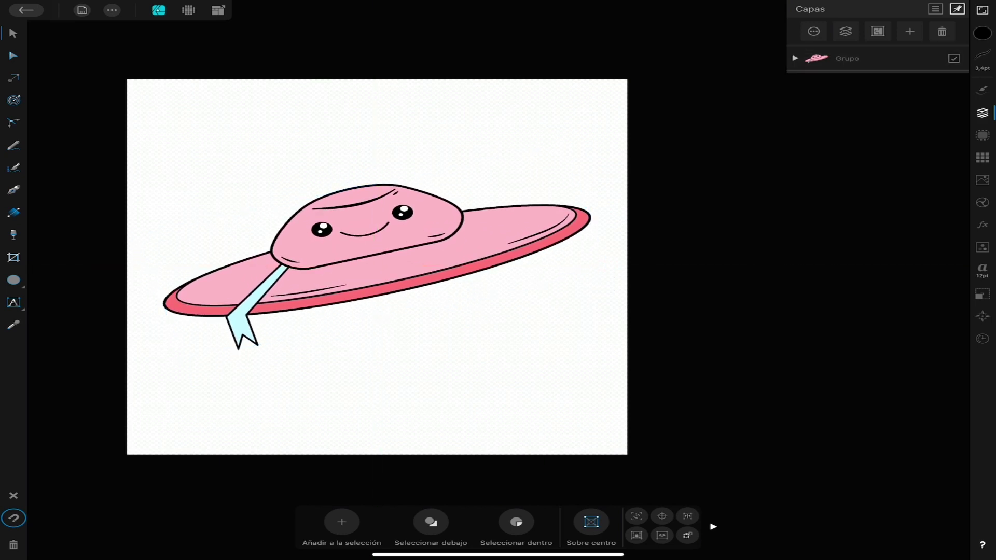